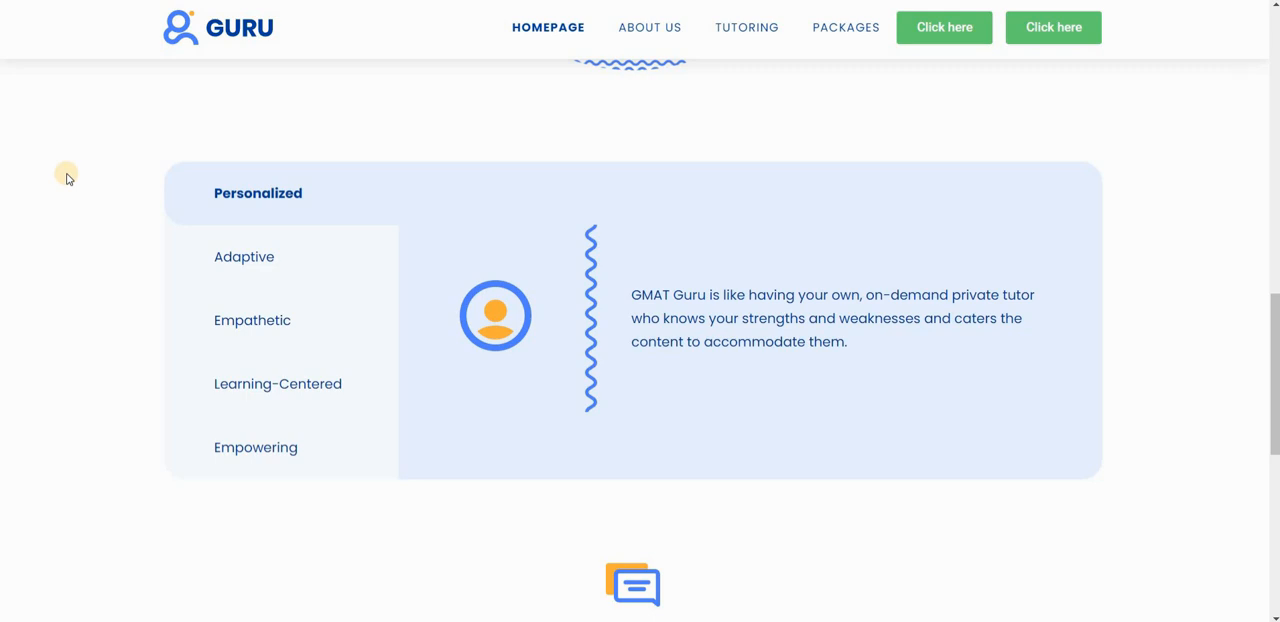
Preview the Personalized and Adaptive tabs in the vertical tab block on the sample homepage.
{"action": "left_click", "coordinate": [349, 197]}
{"action": "left_click", "coordinate": [336, 260]}
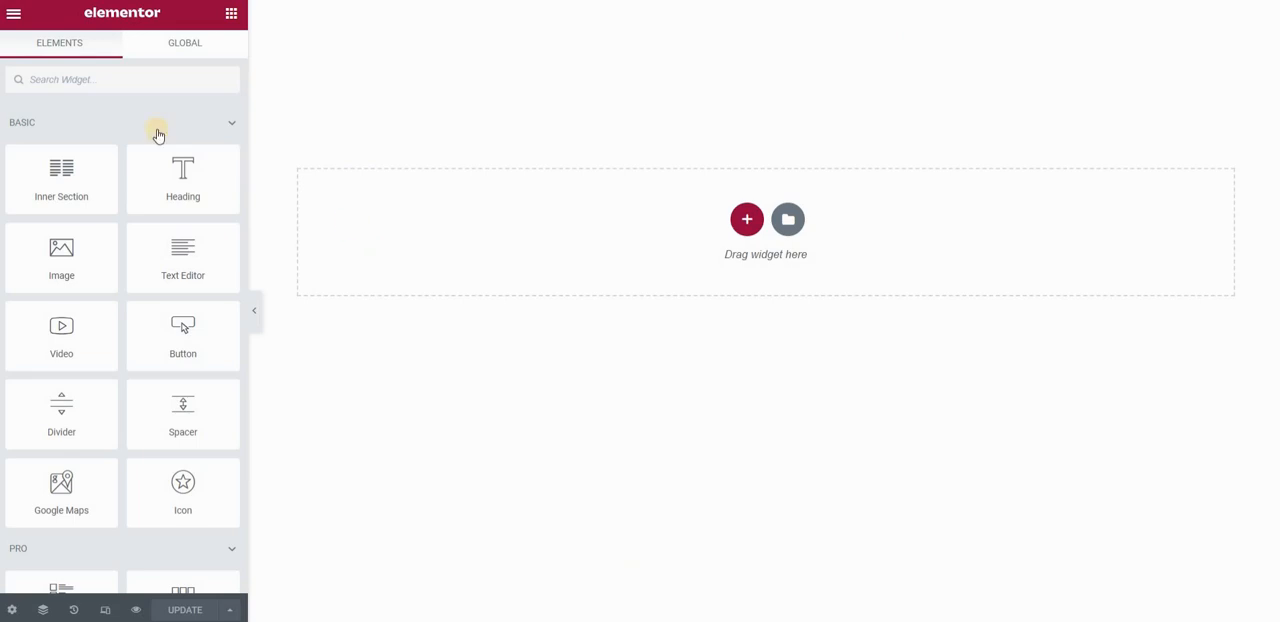
Add a Tabs widget to the empty page section and duplicate its Tab #2 item twice.
{"action": "left_click", "coordinate": [118, 80]}
{"action": "type", "text": "tab"}
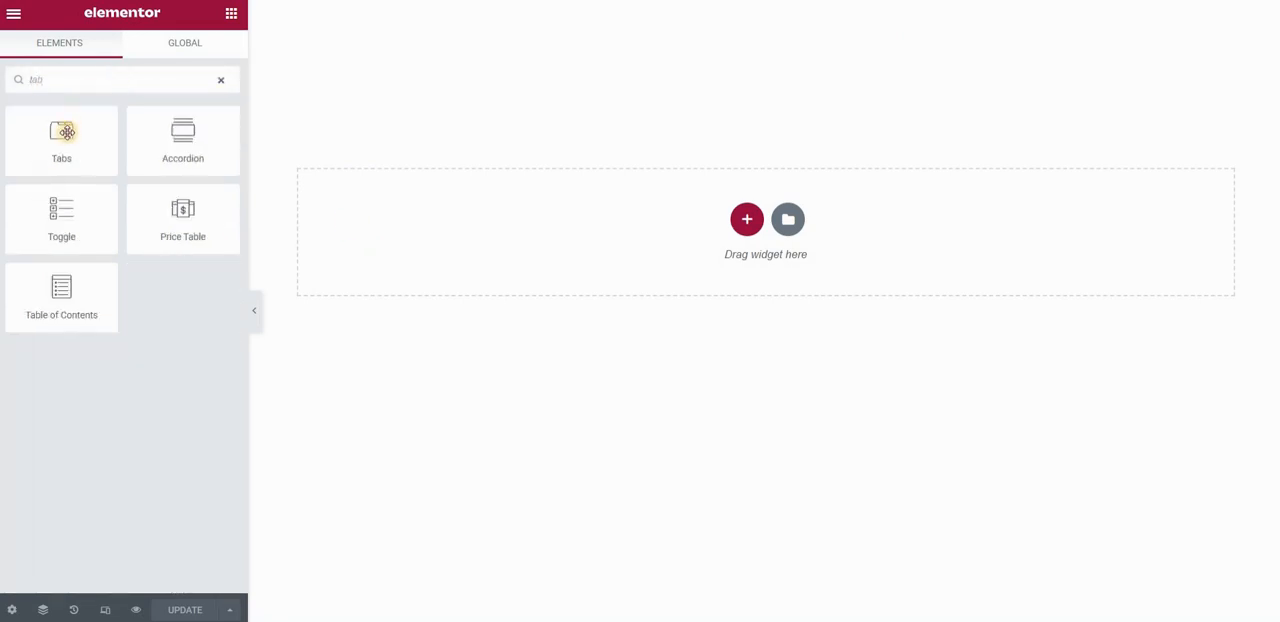
{"action": "left_click_drag", "start_coordinate": [63, 131], "coordinate": [620, 155]}
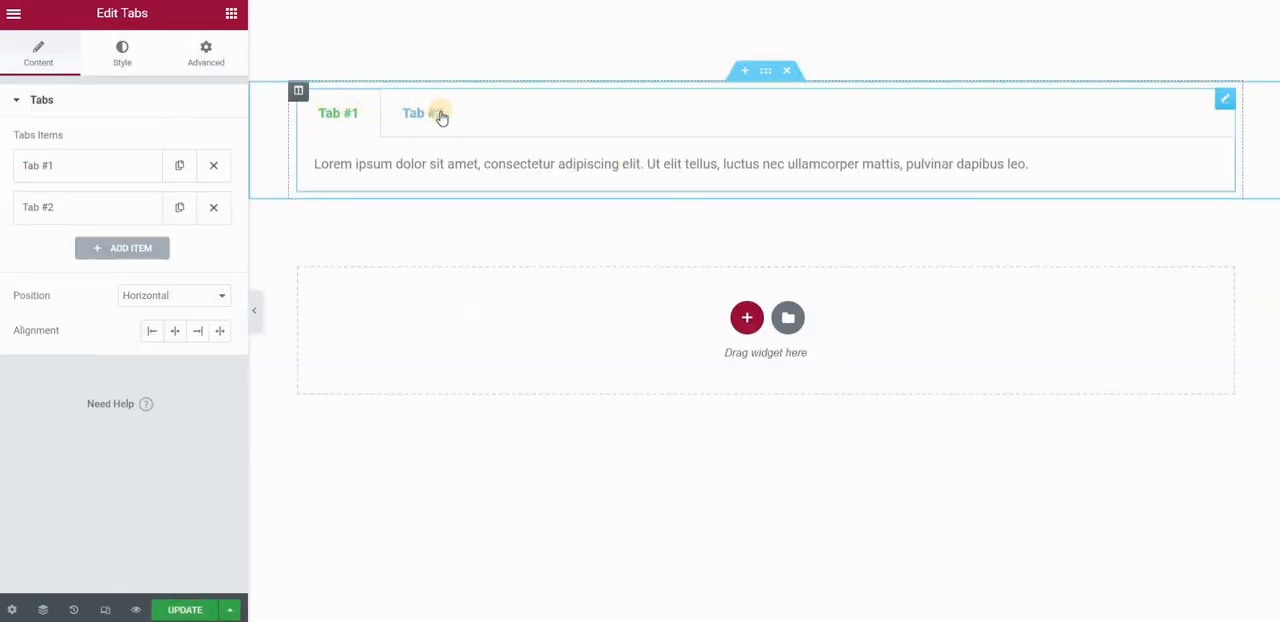
{"action": "left_click", "coordinate": [180, 208]}
{"action": "left_click", "coordinate": [180, 208]}
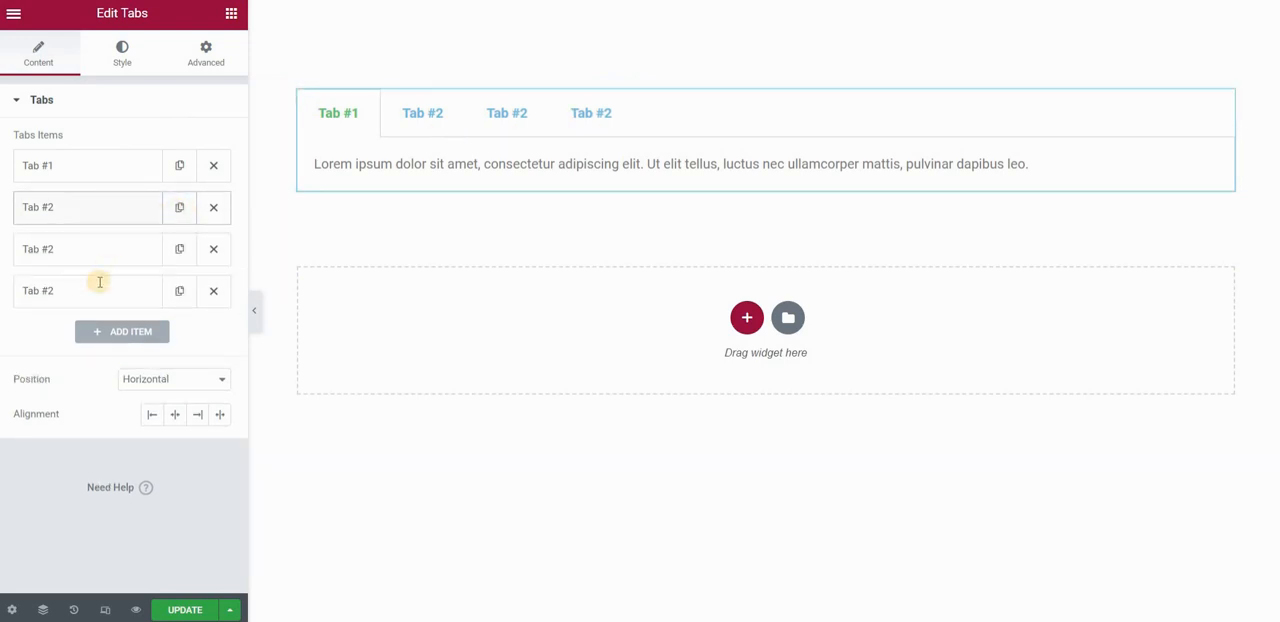
Rename the third item of the Tabs widget as Tab #3.
{"action": "left_click", "coordinate": [96, 210]}
{"action": "left_click", "coordinate": [96, 209]}
{"action": "left_click", "coordinate": [100, 258]}
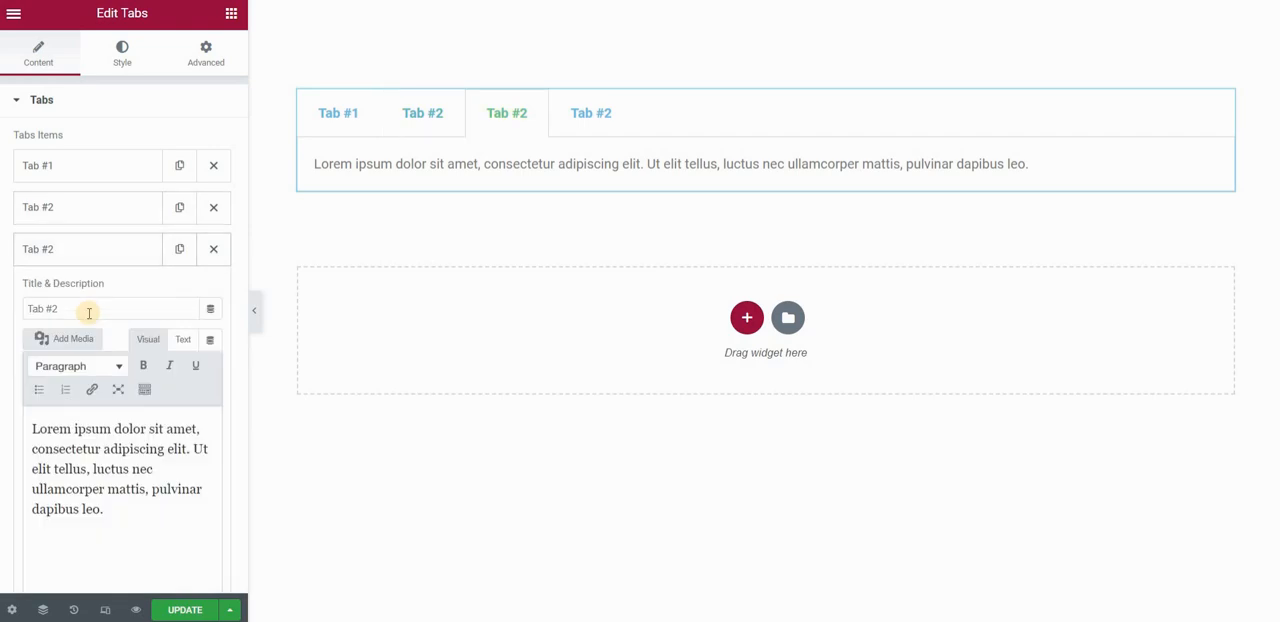
{"action": "left_click", "coordinate": [89, 313]}
{"action": "key", "text": "BackSpace"}
{"action": "type", "text": "3"}
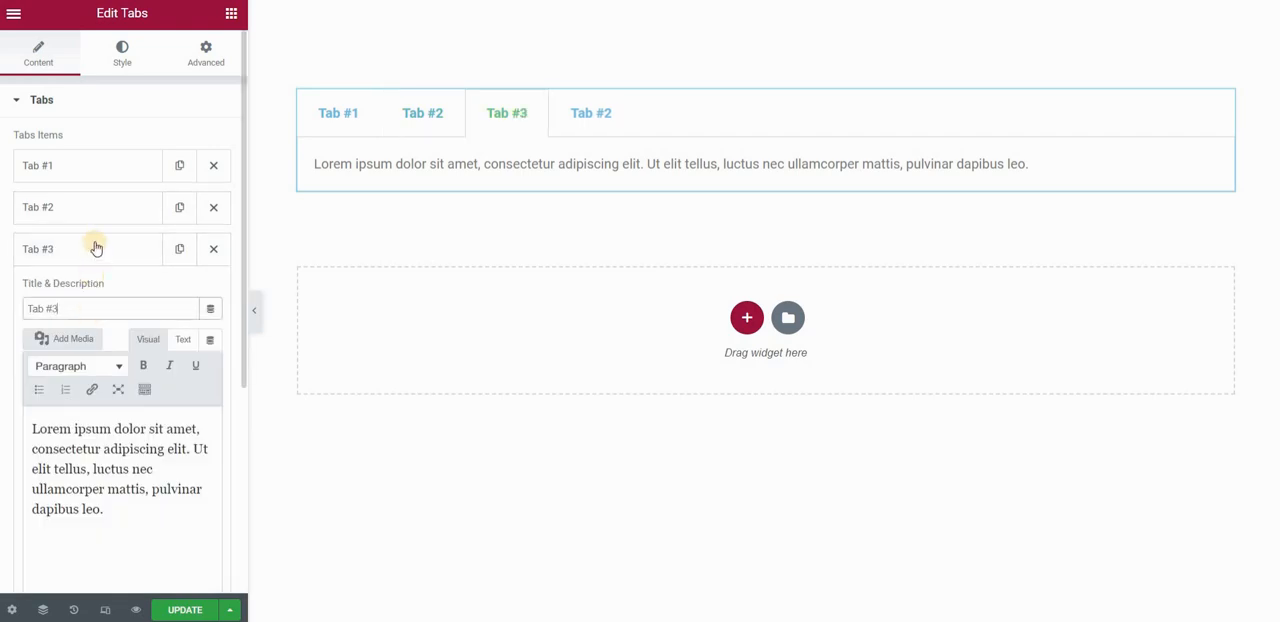
Rename the fourth item of the Tabs widget as Tab #4 and collapse its settings.
{"action": "left_click", "coordinate": [94, 248]}
{"action": "left_click", "coordinate": [93, 291]}
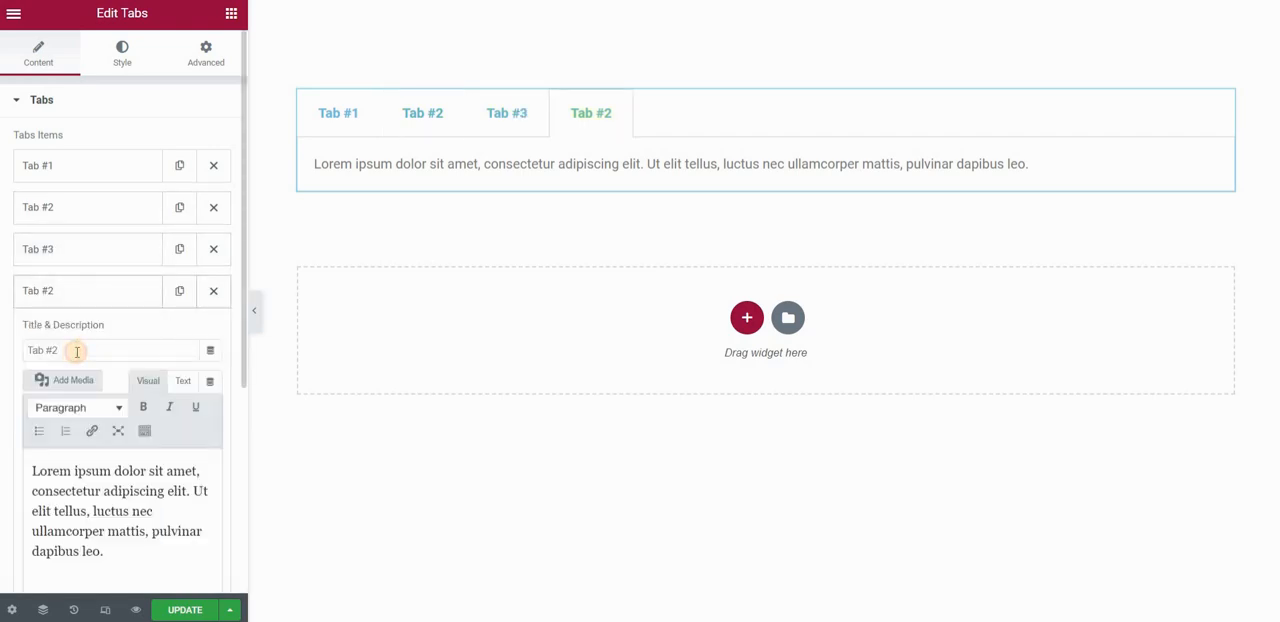
{"action": "left_click", "coordinate": [76, 351]}
{"action": "key", "text": "BackSpace"}
{"action": "type", "text": "4"}
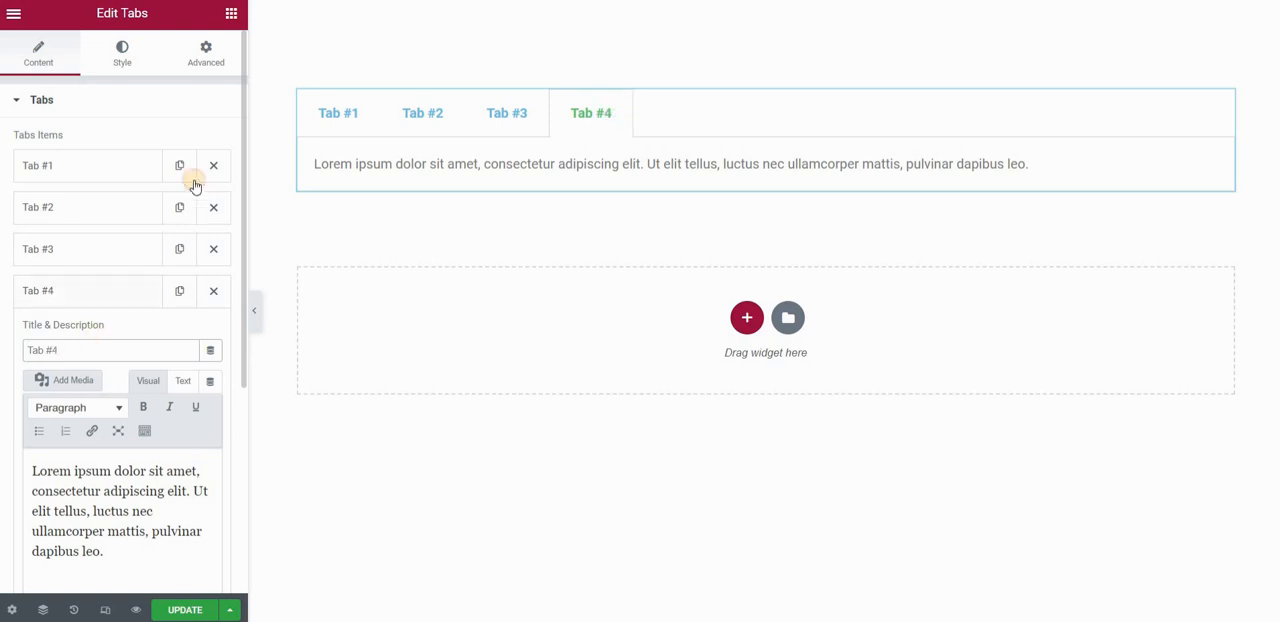
{"action": "left_click", "coordinate": [140, 291]}
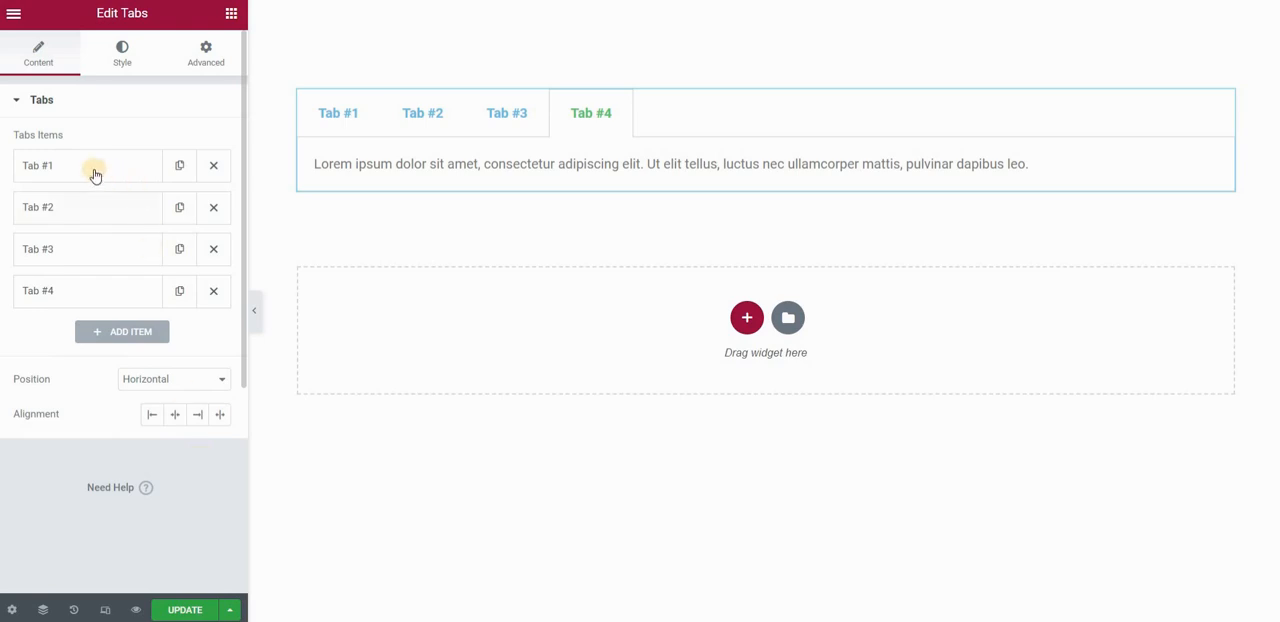
Review Tab #1's title and description fields, and switch the Tabs widget's position to the alternative to Horizontal.
{"action": "left_click", "coordinate": [40, 168]}
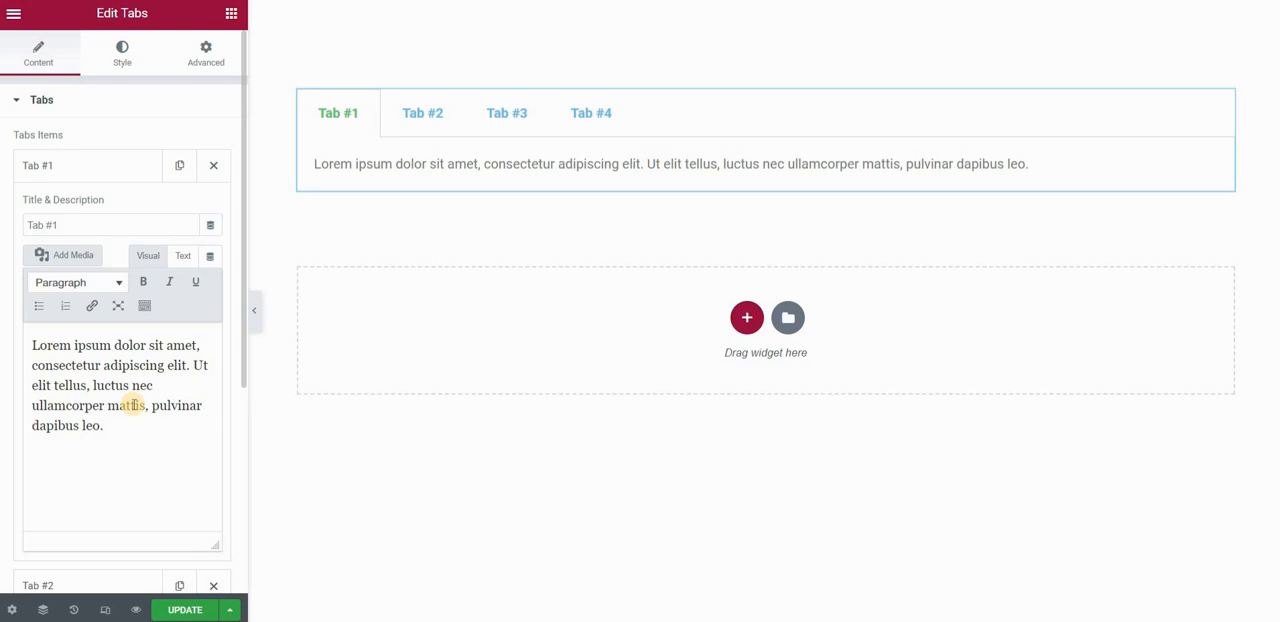
{"action": "left_click", "coordinate": [103, 168]}
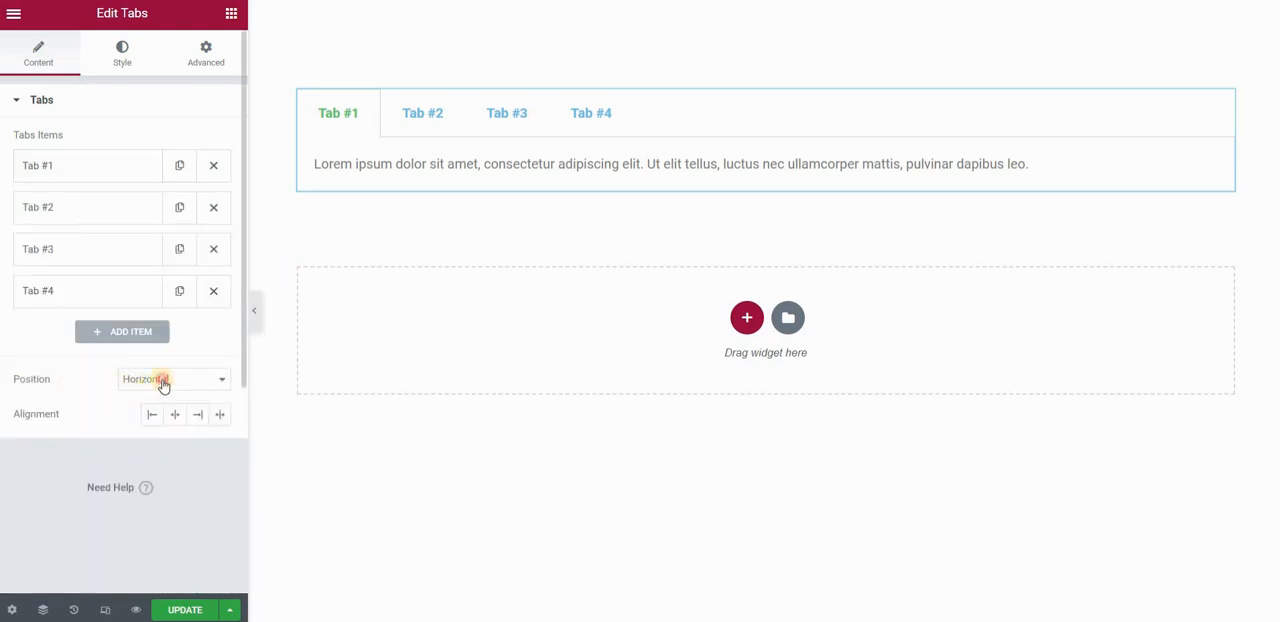
{"action": "left_click", "coordinate": [163, 385]}
{"action": "left_click", "coordinate": [163, 411]}
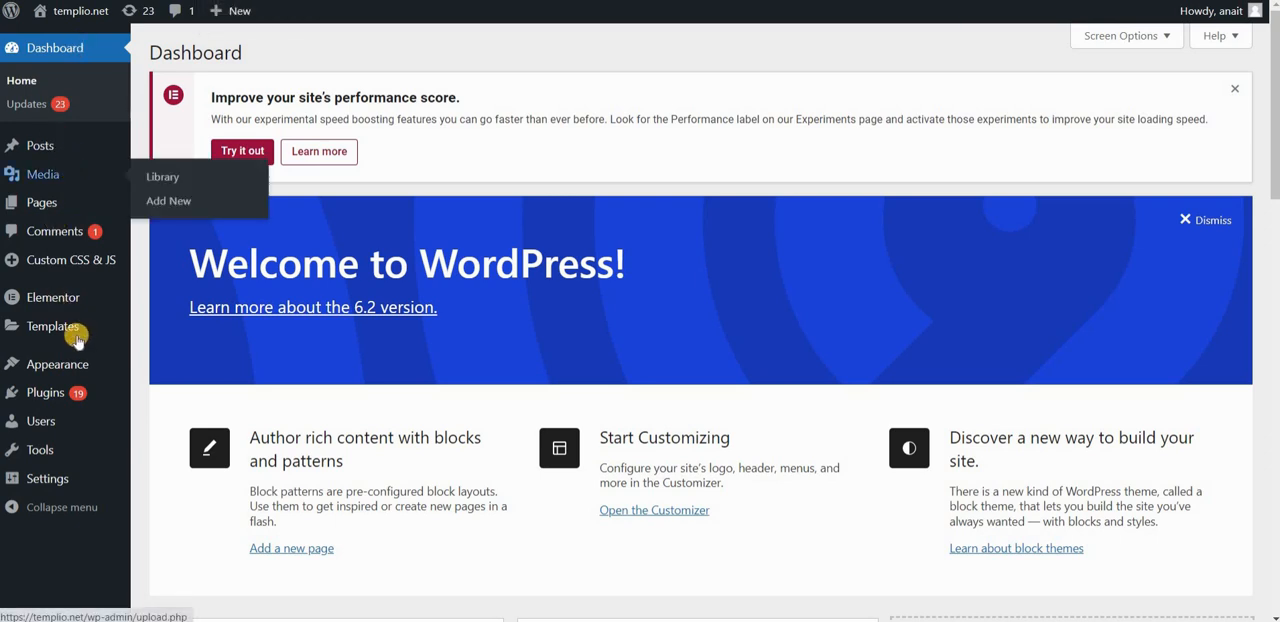
Open the WordPress page for adding plugins and search for the Anywhere Elementor plugin.
{"action": "mouse_move", "coordinate": [45, 392]}
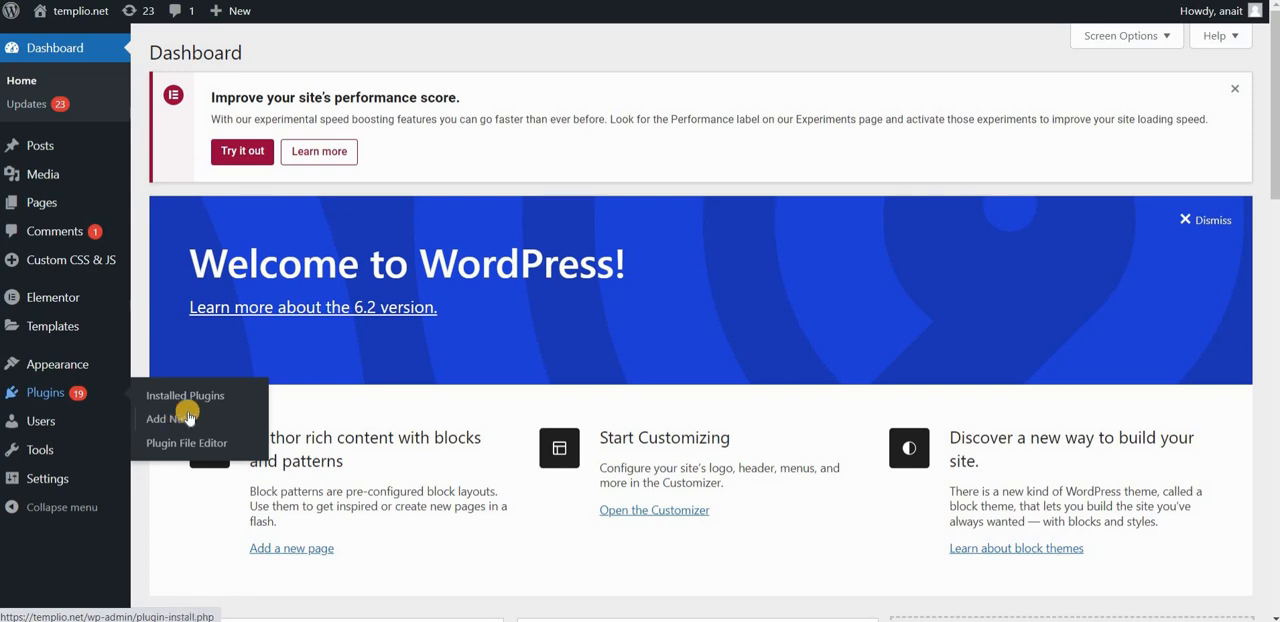
{"action": "left_click", "coordinate": [188, 416]}
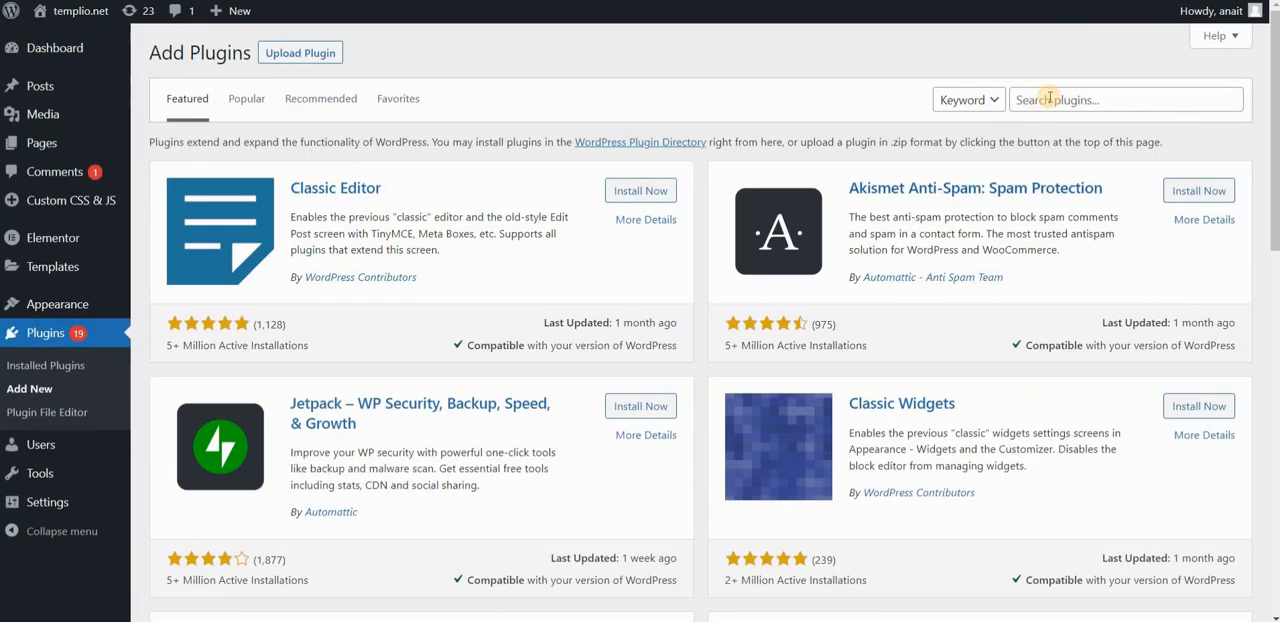
{"action": "left_click", "coordinate": [1050, 97]}
{"action": "type", "text": "an"}
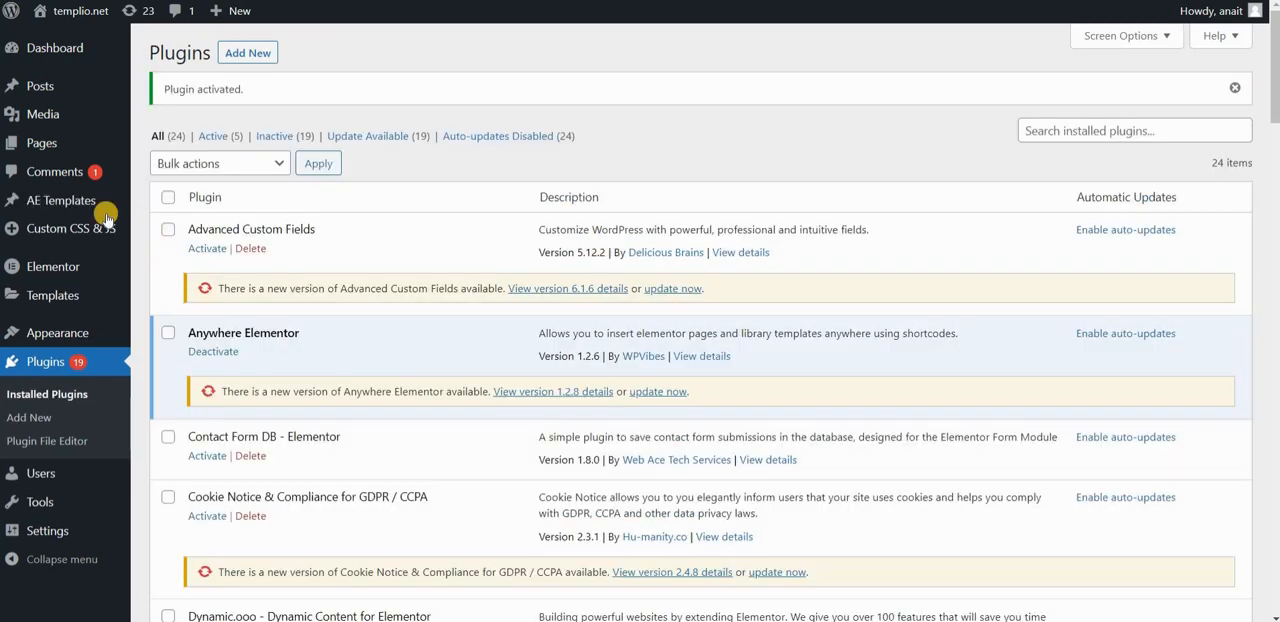
Create a new AE Template titled "Tab one" and open it for editing with Elementor.
{"action": "mouse_move", "coordinate": [38, 204]}
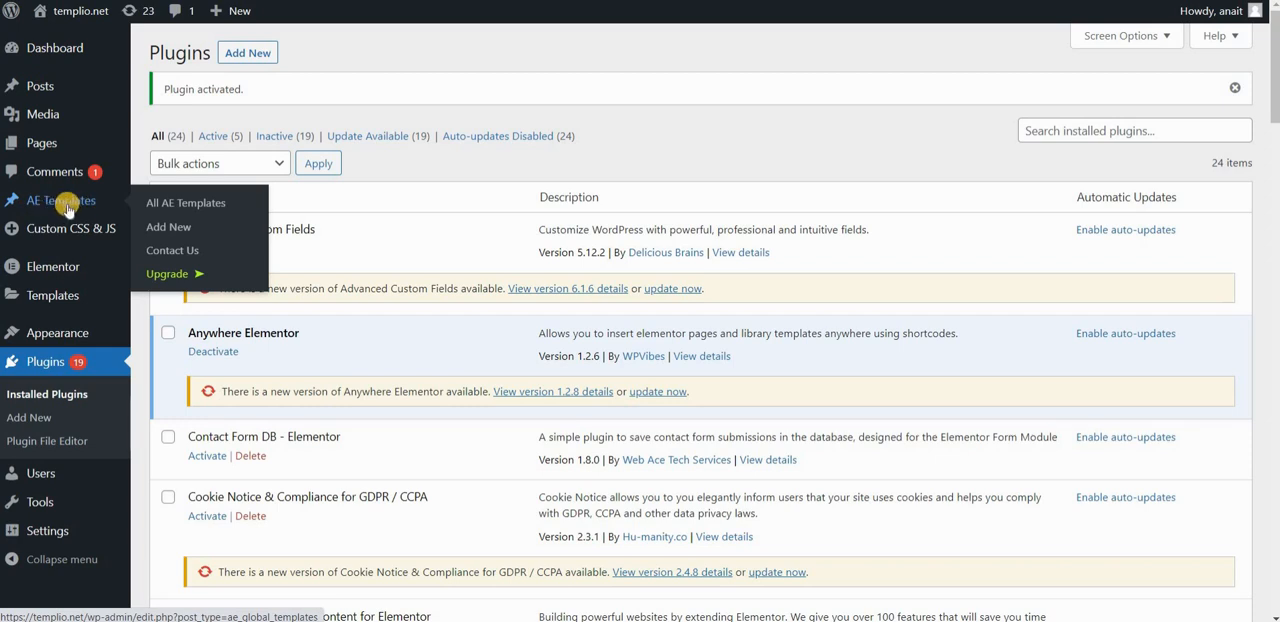
{"action": "left_click", "coordinate": [162, 230]}
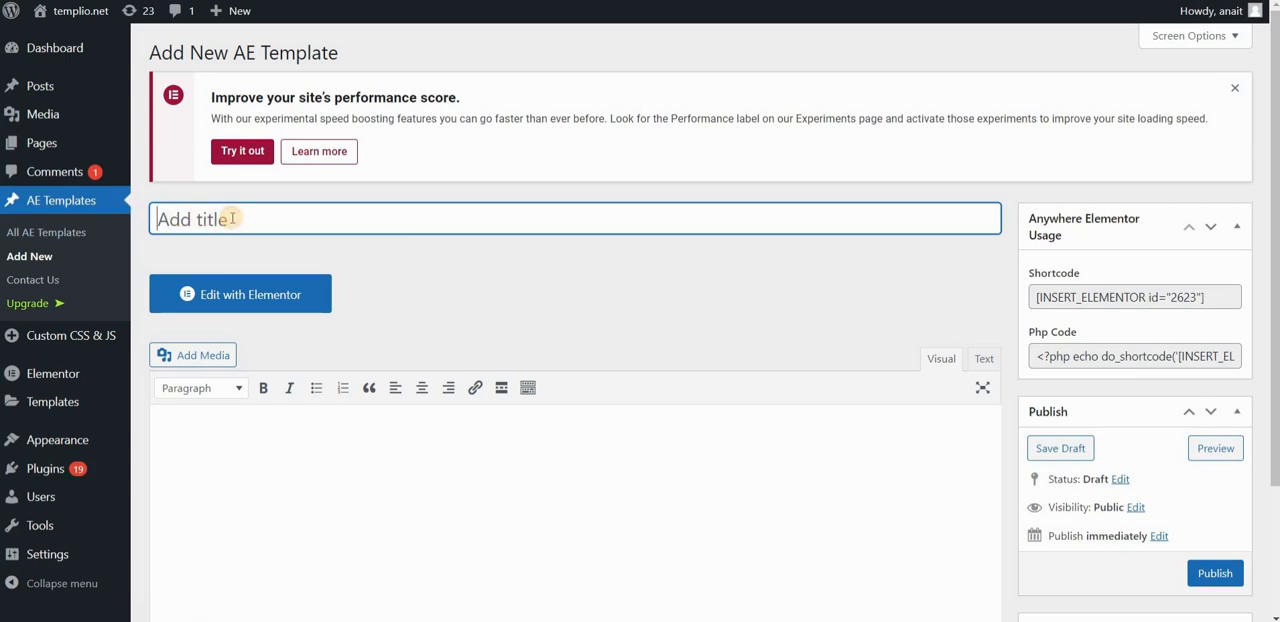
{"action": "type", "text": "Tab one"}
{"action": "left_click", "coordinate": [252, 296]}
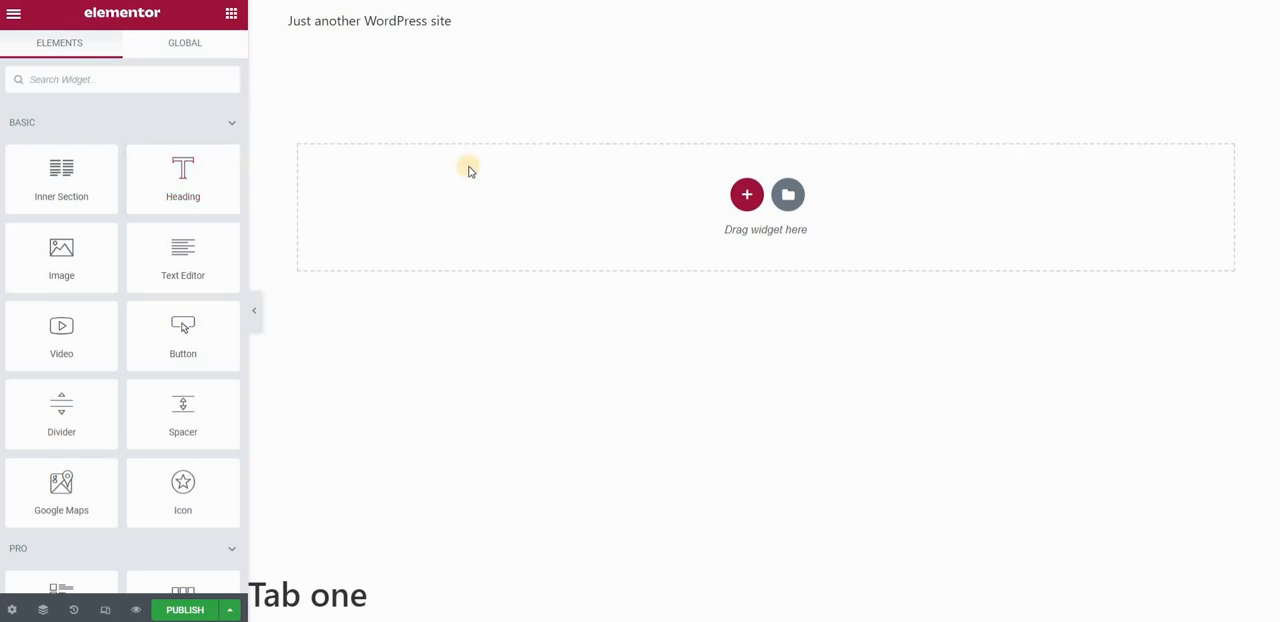
Add a two-column section to the template and open the section's advanced settings.
{"action": "left_click_drag", "start_coordinate": [87, 280], "coordinate": [749, 197]}
{"action": "left_click", "coordinate": [748, 197]}
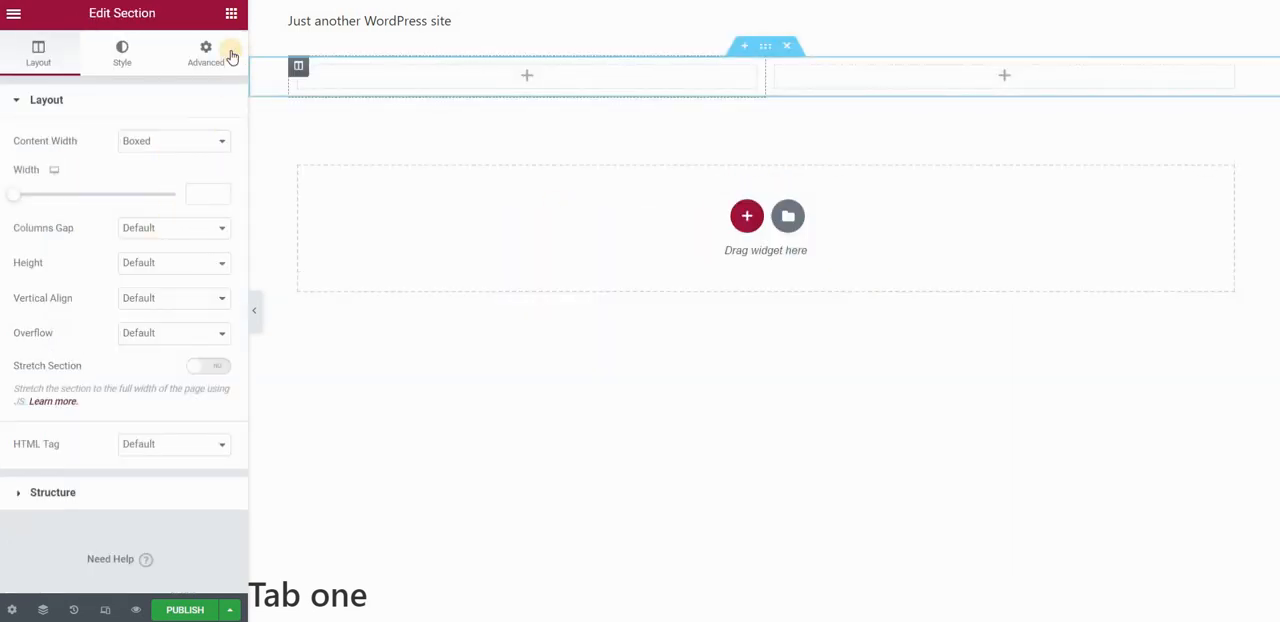
{"action": "left_click", "coordinate": [206, 53]}
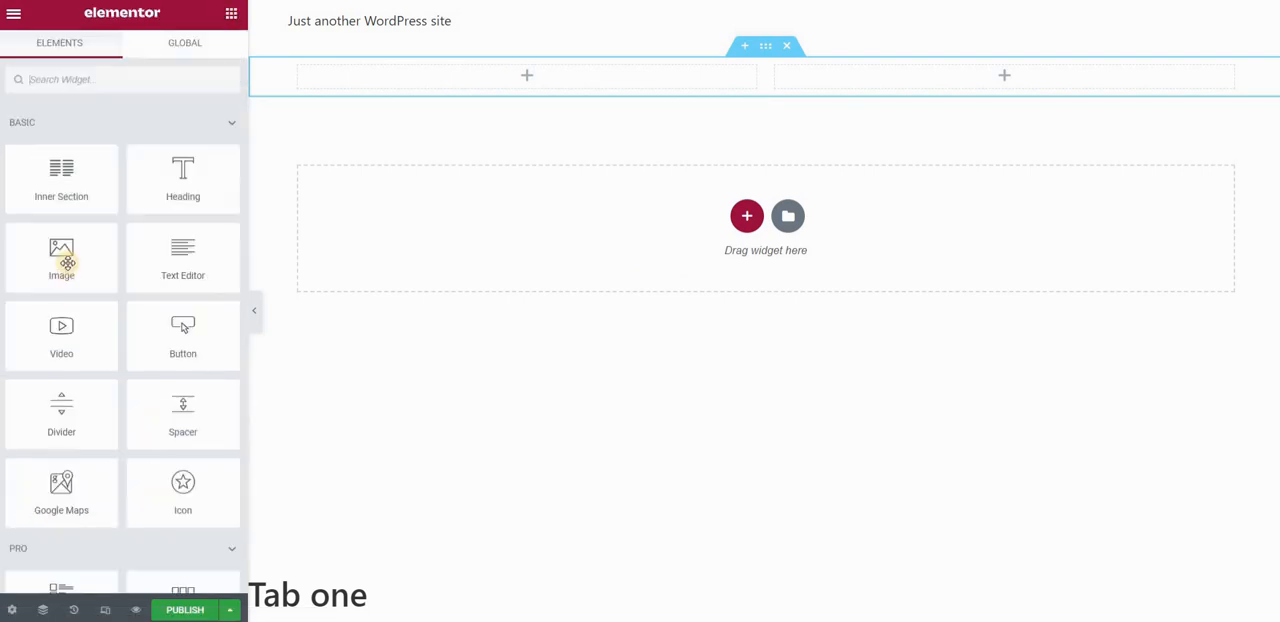
Place an Image widget in the first column using the orange antelope canyon photo from the media library at Full size.
{"action": "left_click_drag", "start_coordinate": [63, 251], "coordinate": [440, 80]}
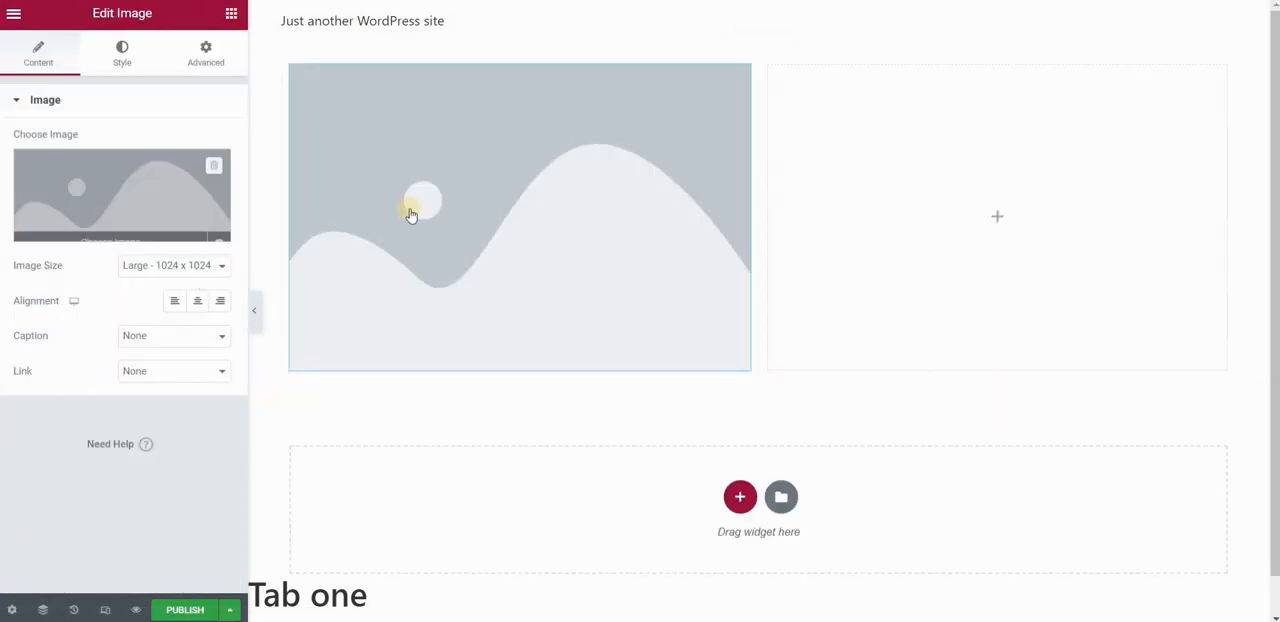
{"action": "left_click", "coordinate": [409, 206]}
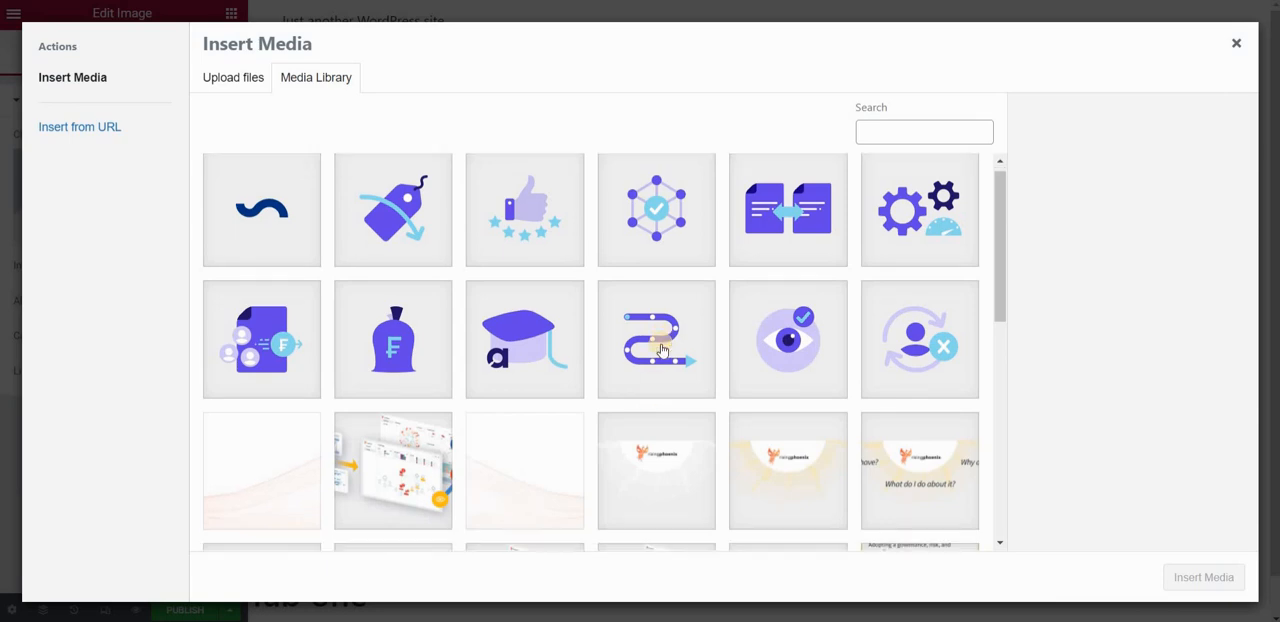
{"action": "scroll", "coordinate": [660, 358], "scroll_direction": "down", "scroll_amount": 6}
{"action": "left_click", "coordinate": [788, 428]}
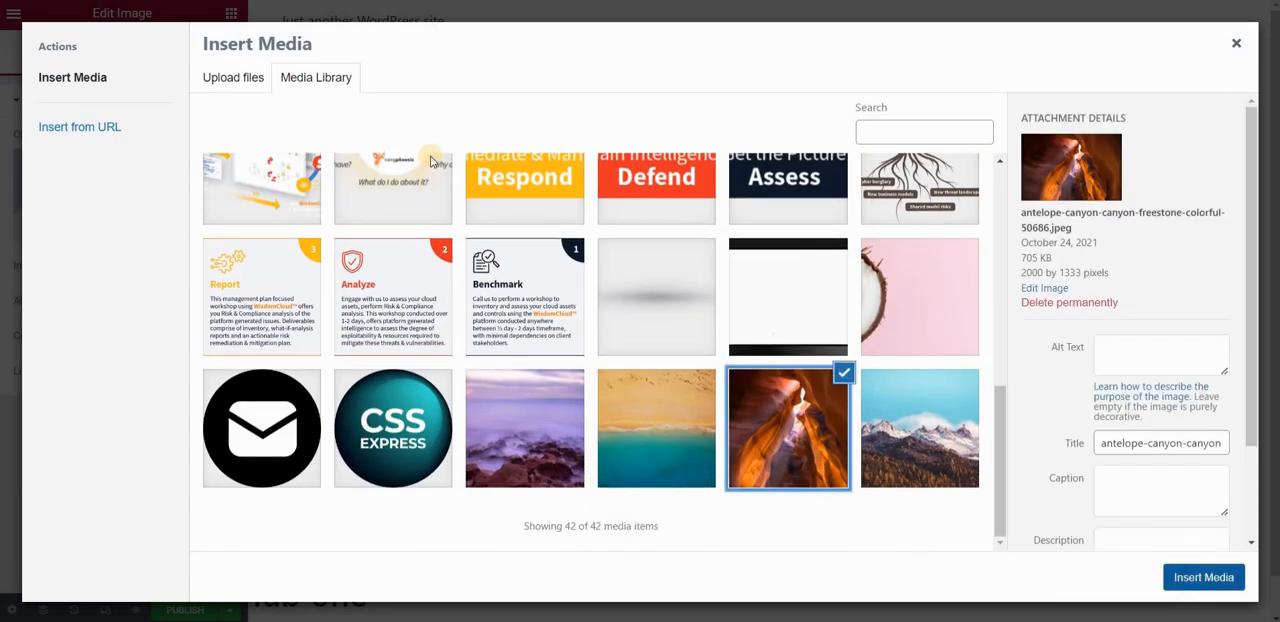
{"action": "left_click", "coordinate": [1203, 577]}
{"action": "left_click", "coordinate": [173, 265]}
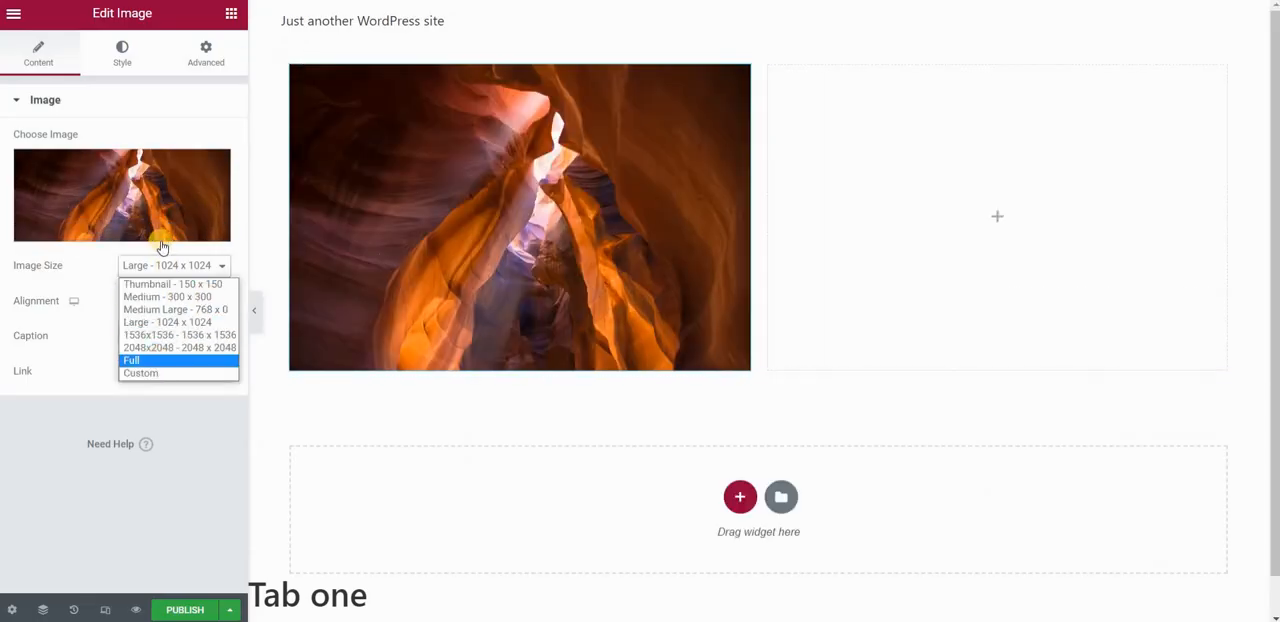
{"action": "left_click", "coordinate": [145, 359]}
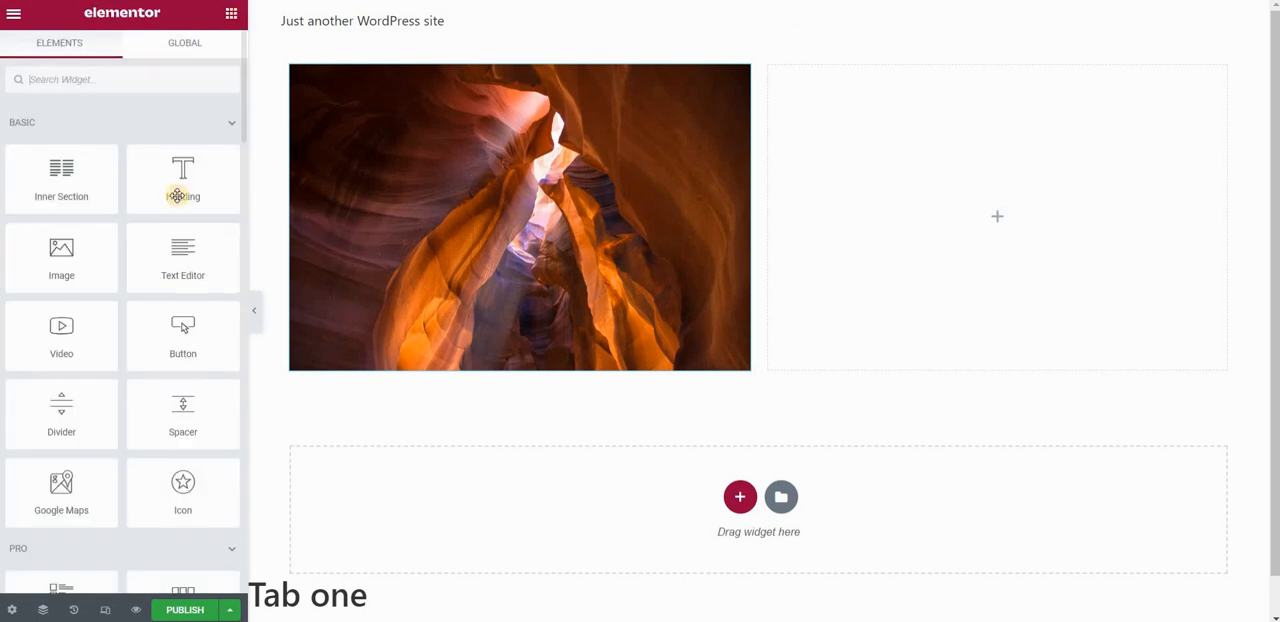
Add a Heading widget to the second column with a Text Editor widget beneath it.
{"action": "left_click_drag", "start_coordinate": [176, 201], "coordinate": [962, 206]}
{"action": "left_click", "coordinate": [231, 15]}
{"action": "left_click_drag", "start_coordinate": [194, 267], "coordinate": [915, 155]}
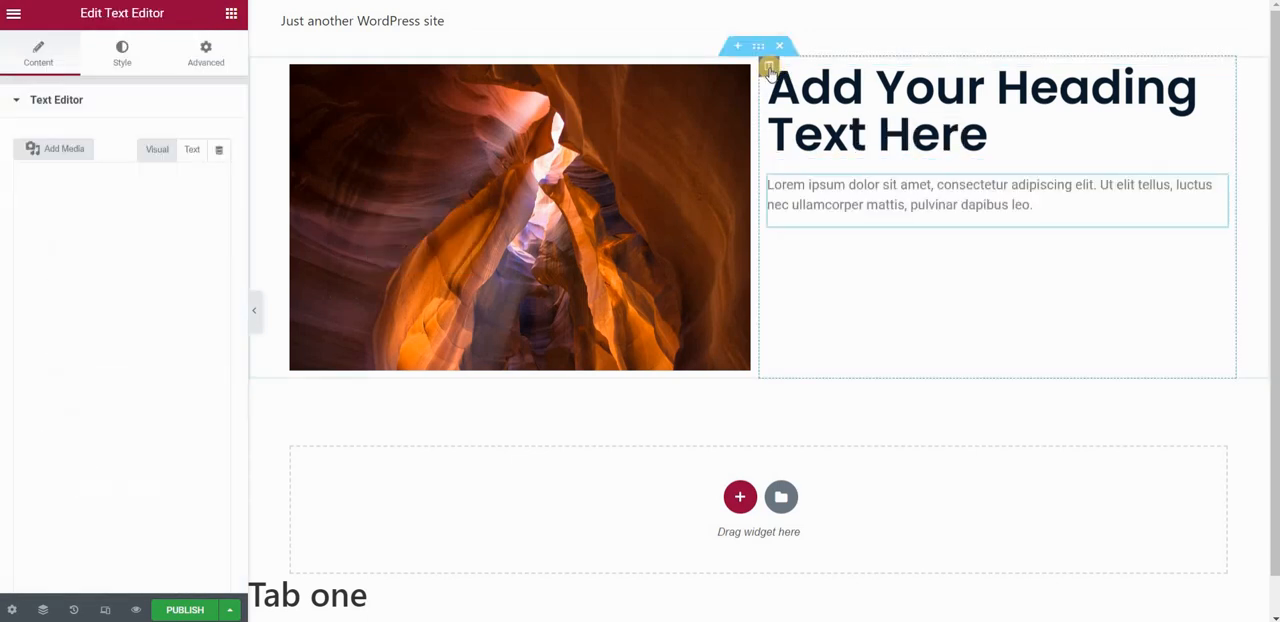
Set the vertical alignment of the column holding the heading and text to Middle.
{"action": "left_click", "coordinate": [768, 66]}
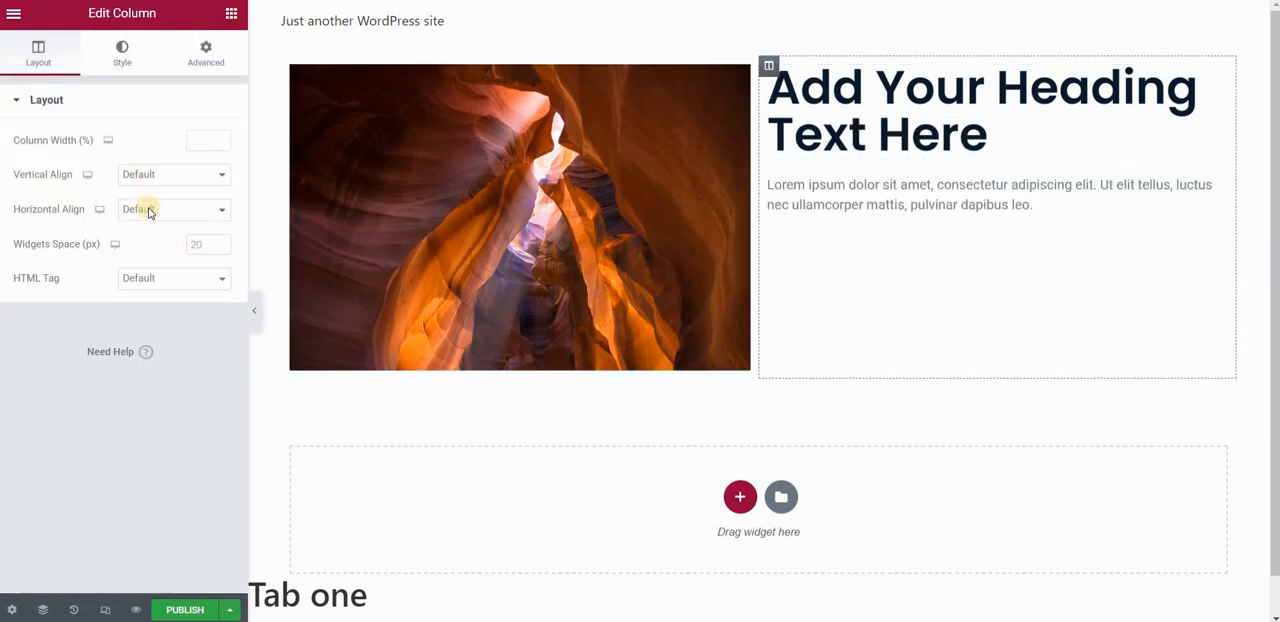
{"action": "left_click", "coordinate": [160, 174]}
{"action": "left_click", "coordinate": [143, 216]}
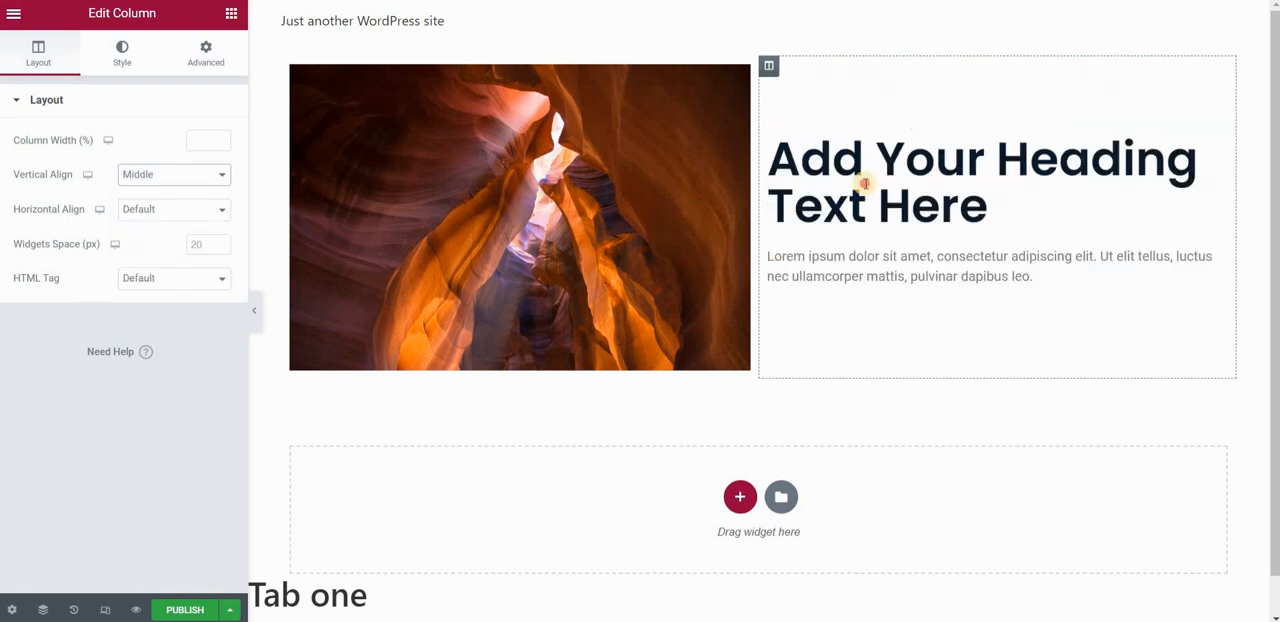
Change the heading's title to "Tab One" and publish the template.
{"action": "left_click", "coordinate": [863, 183]}
{"action": "triple_click", "coordinate": [158, 172]}
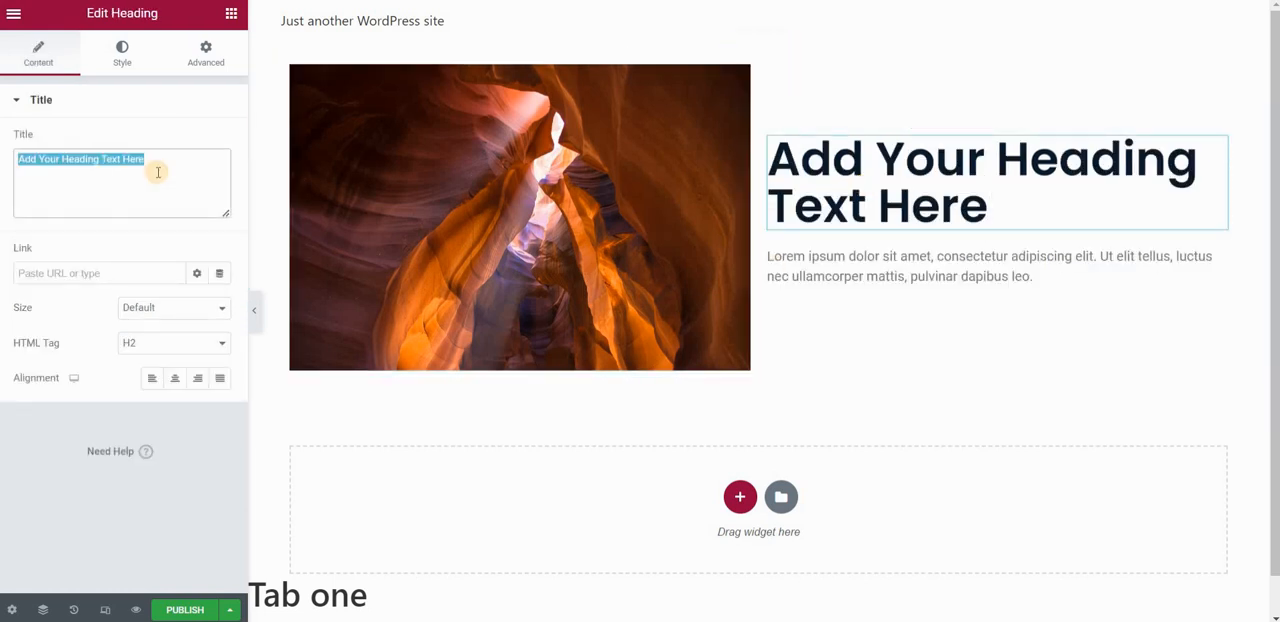
{"action": "type", "text": "Tab One"}
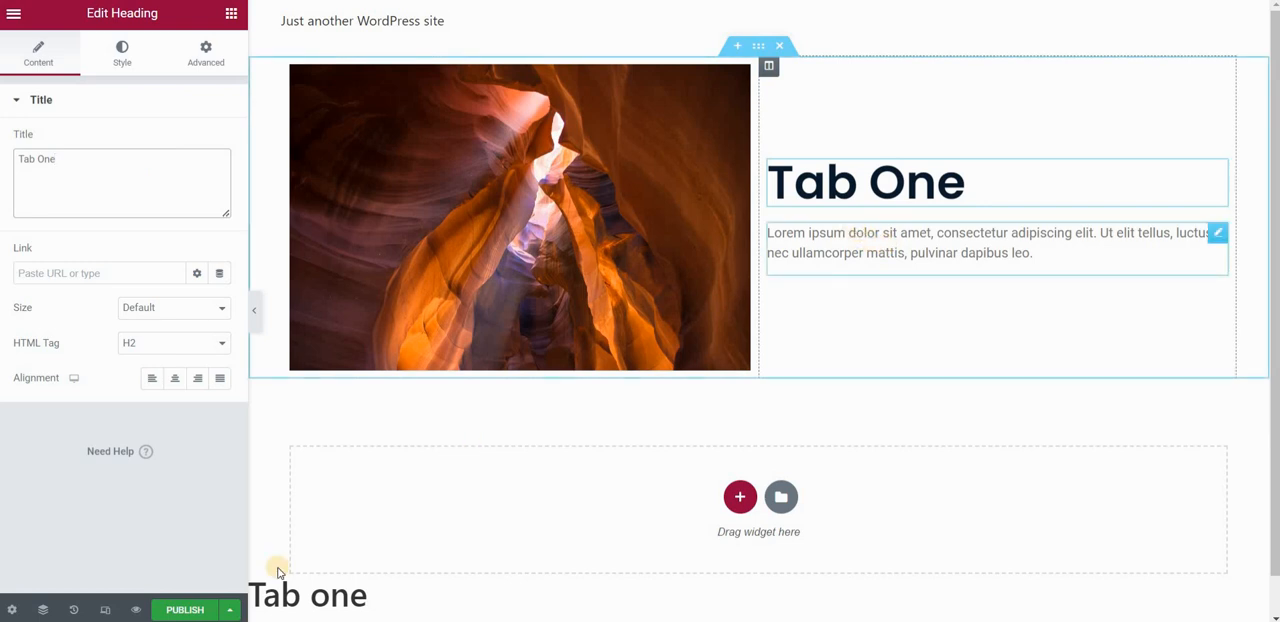
{"action": "left_click", "coordinate": [188, 609]}
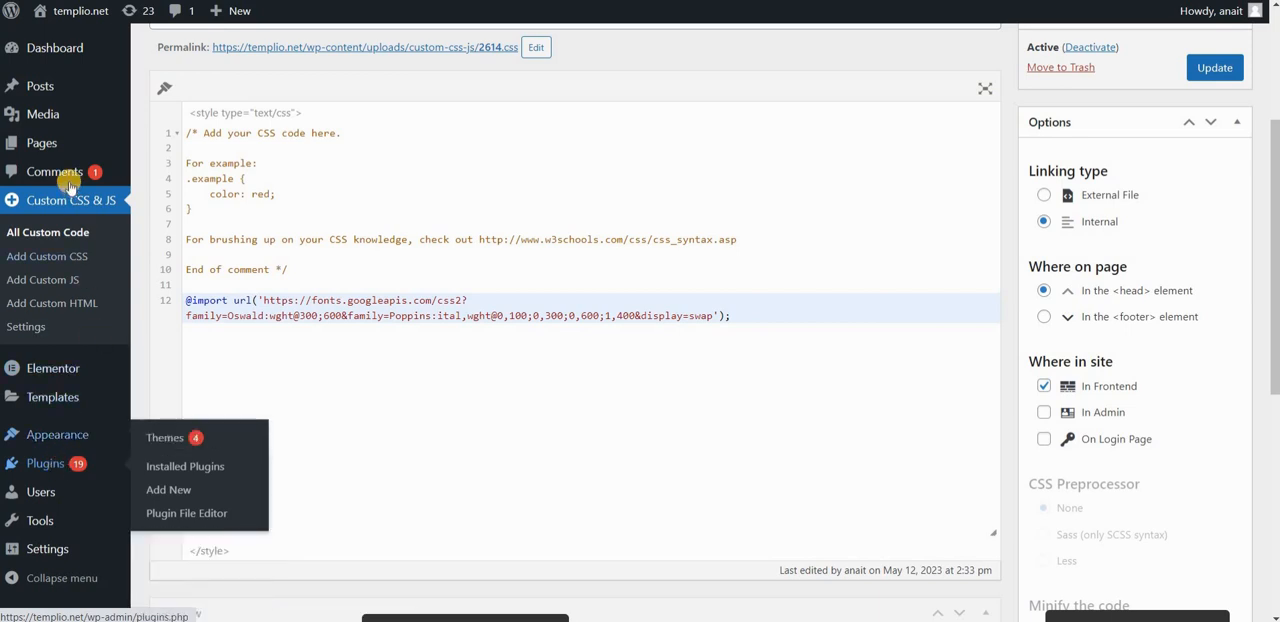
Create a new AE Template titled "Tab two" and open it for editing with Elementor.
{"action": "scroll", "coordinate": [60, 180], "scroll_direction": "down", "scroll_amount": 1}
{"action": "scroll", "coordinate": [60, 100], "scroll_direction": "up", "scroll_amount": 1}
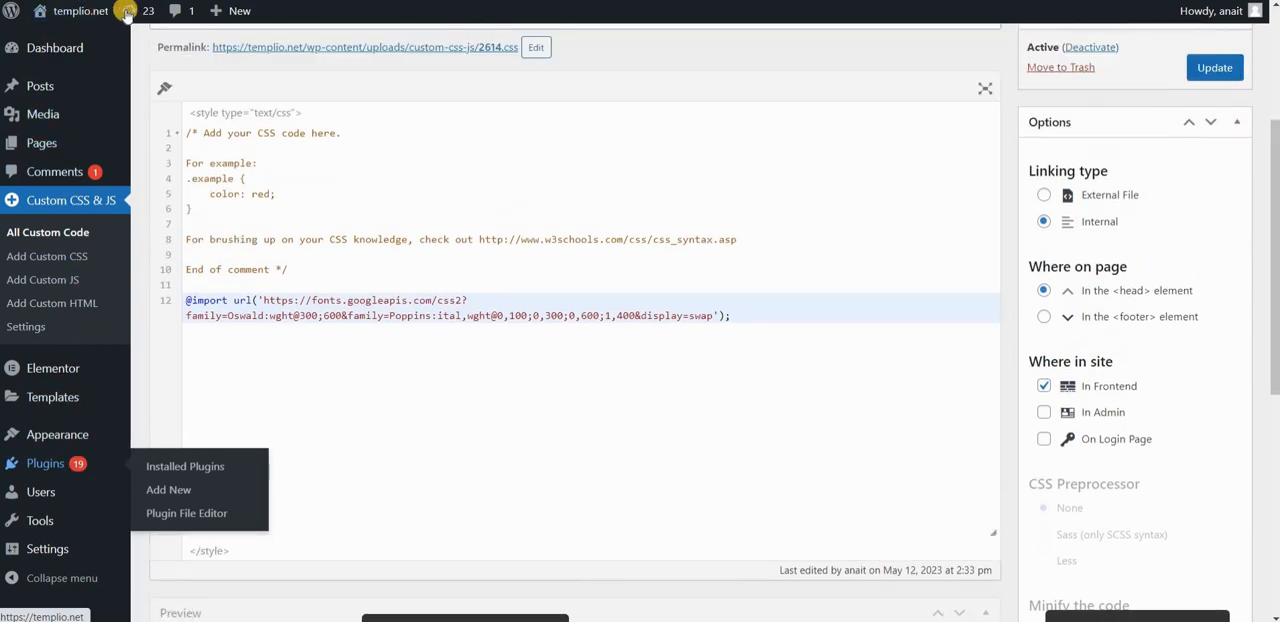
{"action": "left_click", "coordinate": [83, 0]}
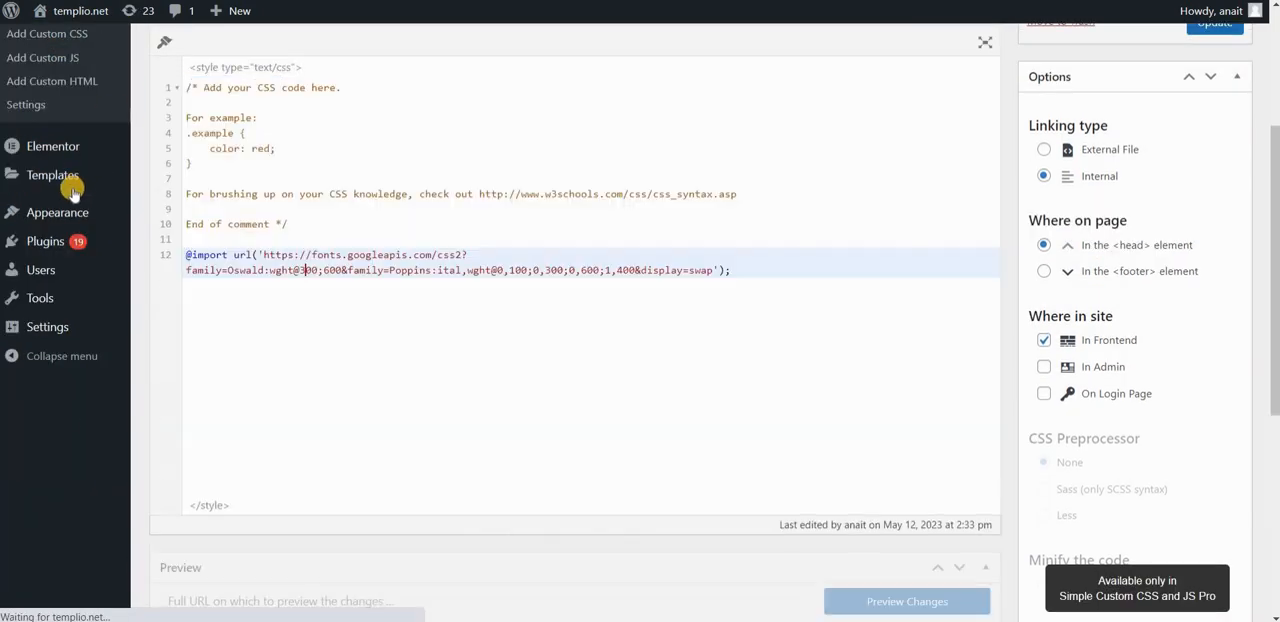
{"action": "mouse_move", "coordinate": [90, 198]}
{"action": "right_click", "coordinate": [178, 233]}
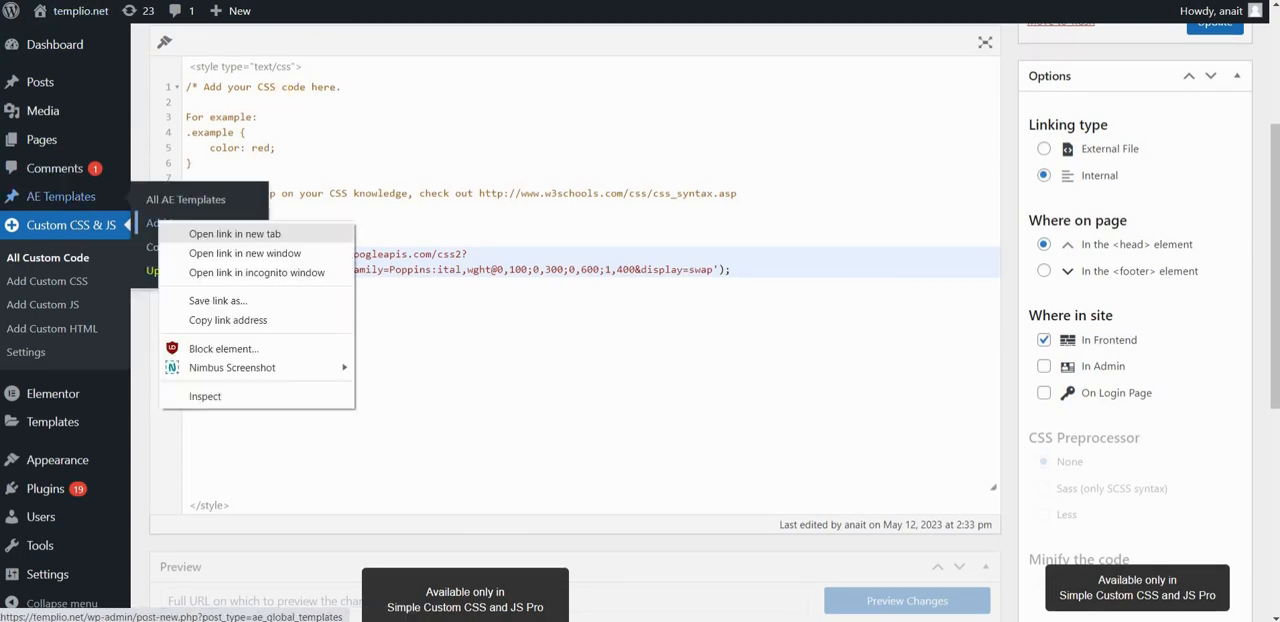
{"action": "key", "text": "Escape"}
{"action": "left_click", "coordinate": [170, 224]}
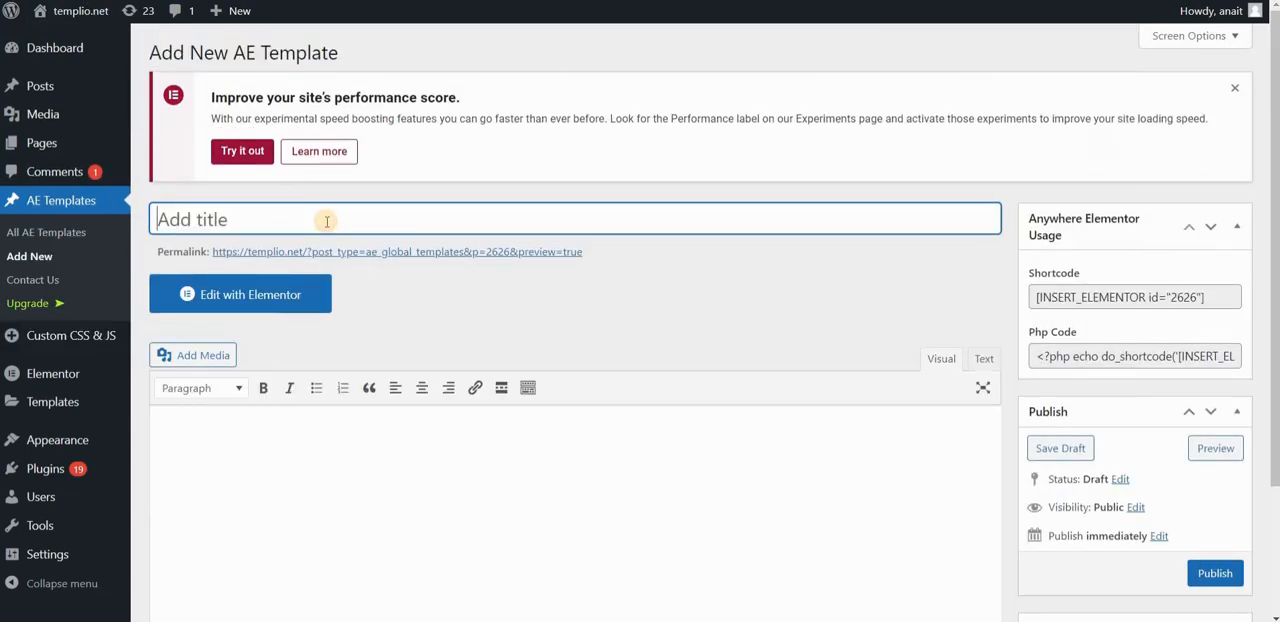
{"action": "type", "text": "Tab two"}
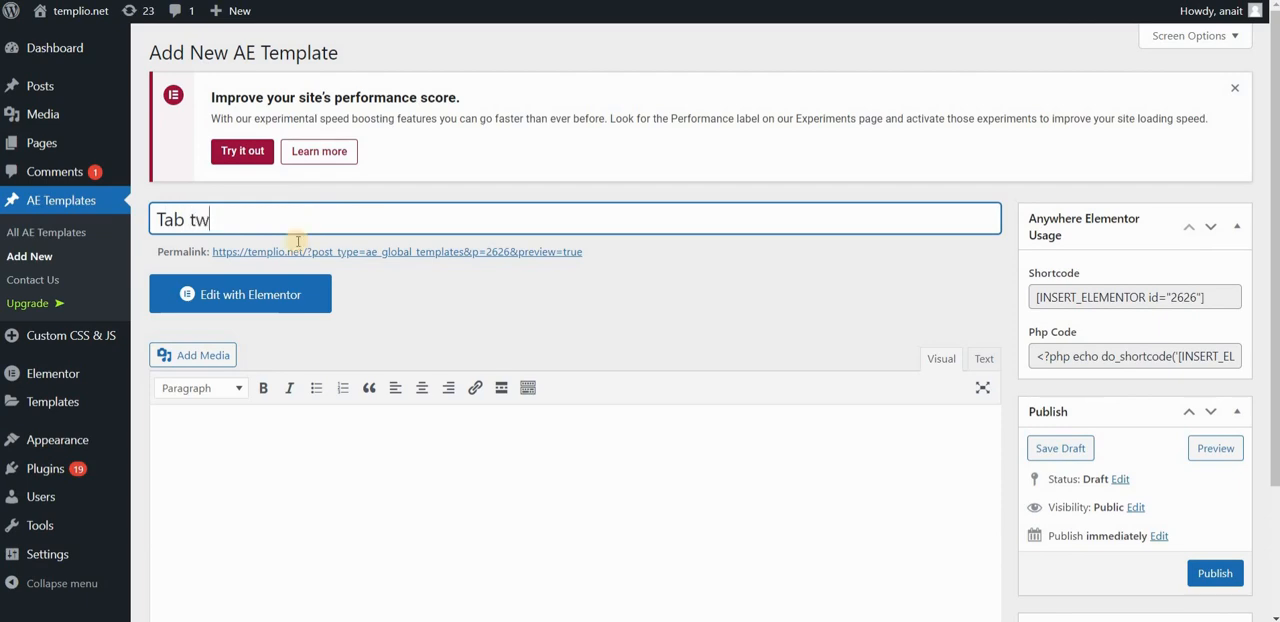
{"action": "left_click", "coordinate": [272, 294]}
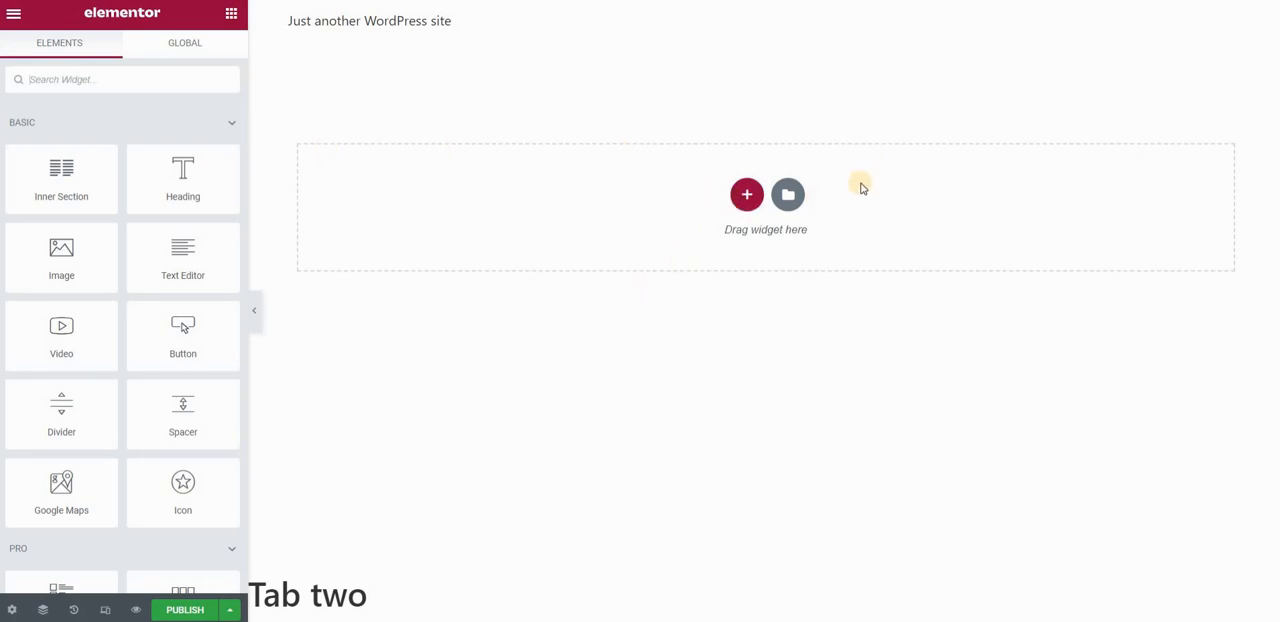
Add a section with three equal columns to the empty template.
{"action": "left_click", "coordinate": [110, 83]}
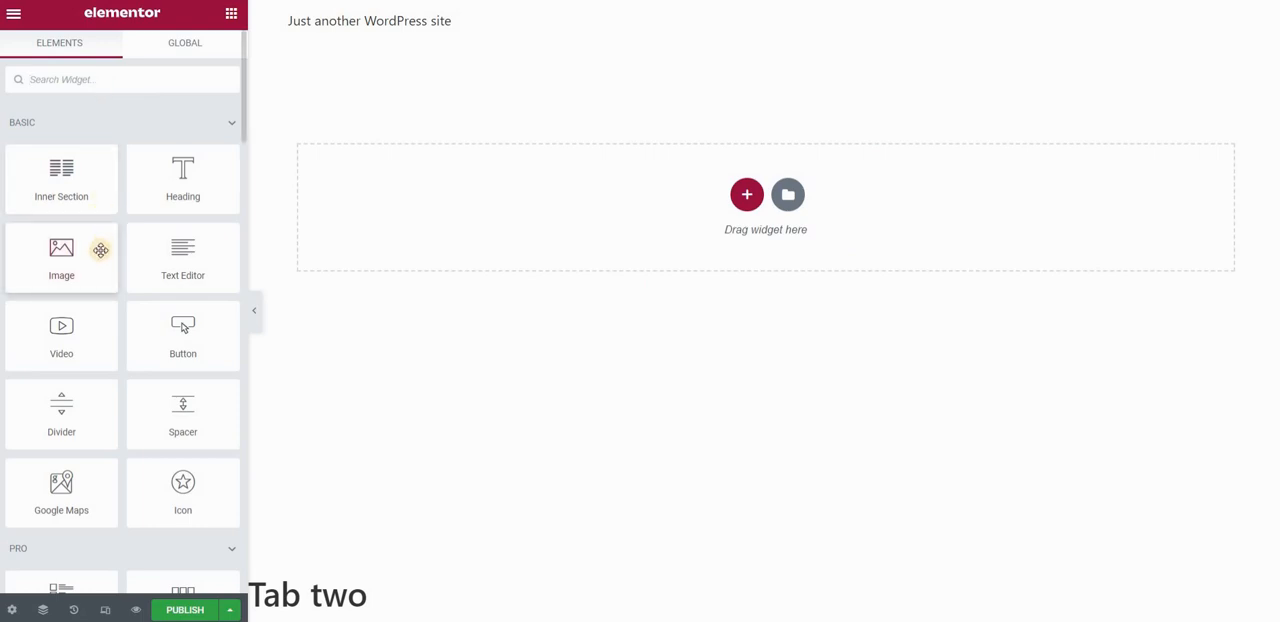
{"action": "left_click", "coordinate": [745, 194]}
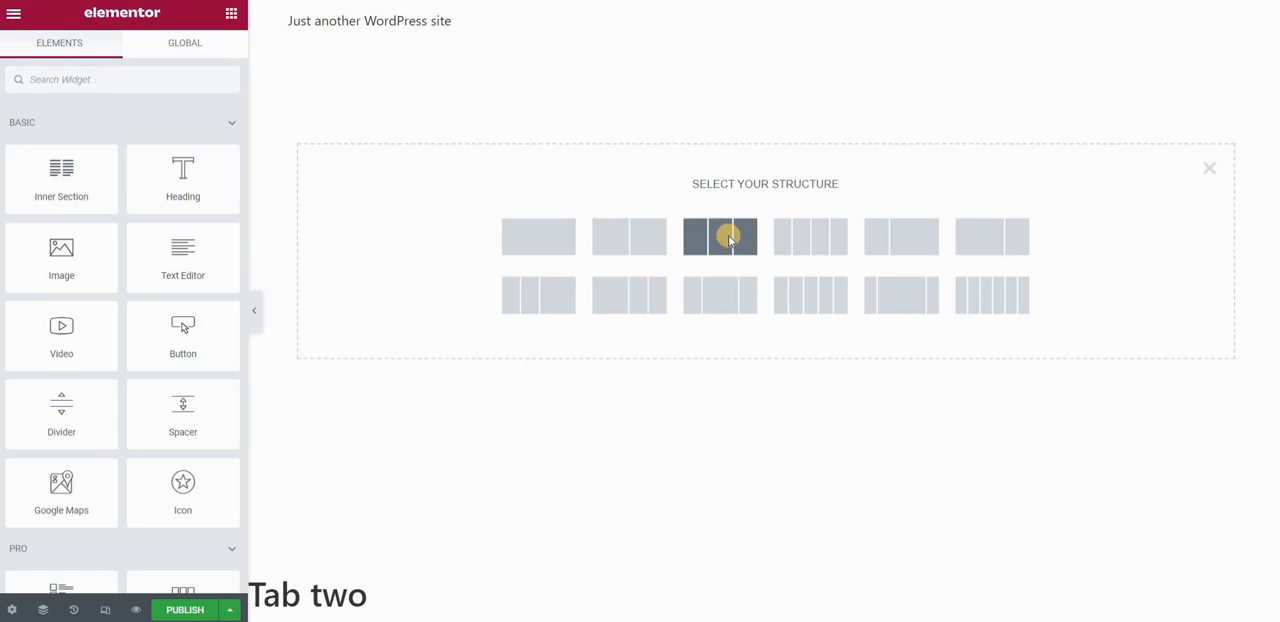
{"action": "left_click", "coordinate": [728, 238]}
Place an Image widget in the first column using the snowy mountain photo from the media library.
{"action": "left_click", "coordinate": [229, 15]}
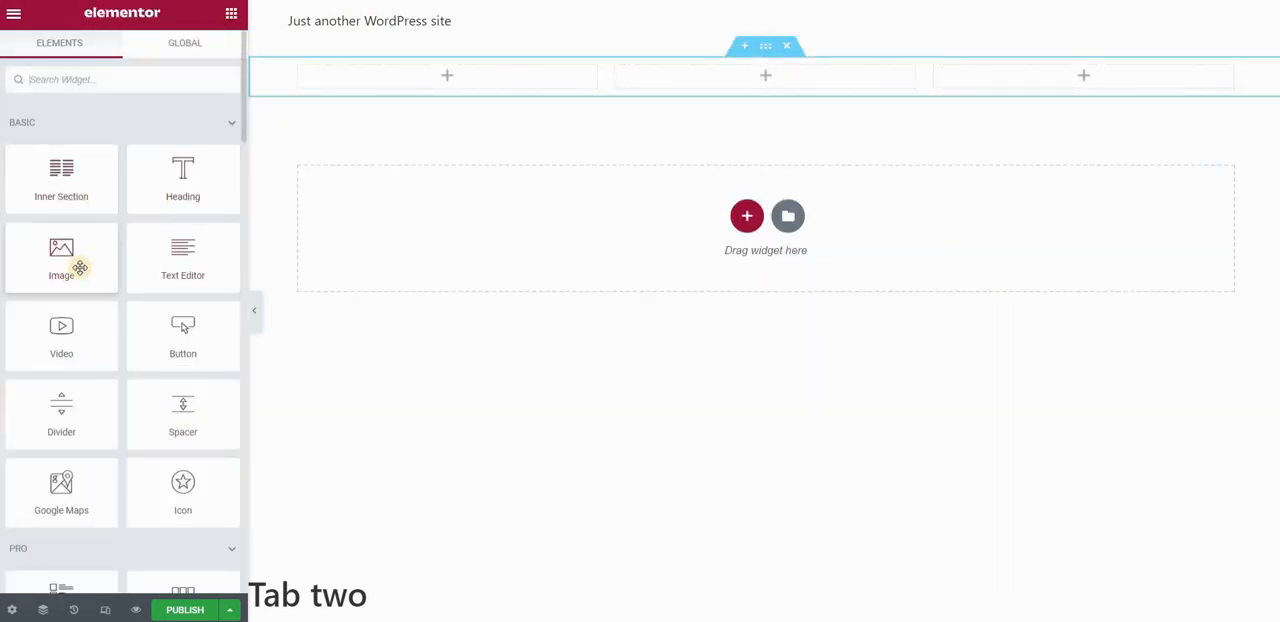
{"action": "left_click_drag", "start_coordinate": [80, 268], "coordinate": [437, 70]}
{"action": "left_click", "coordinate": [186, 229]}
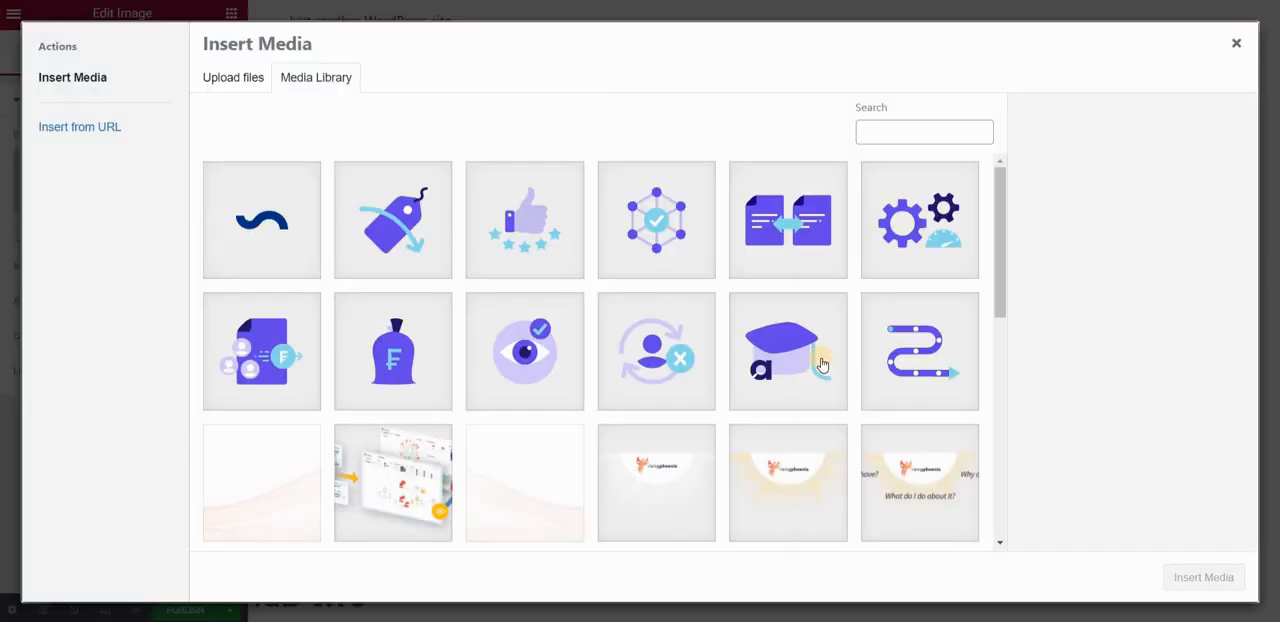
{"action": "scroll", "coordinate": [815, 356], "scroll_direction": "down", "scroll_amount": 6}
{"action": "left_click", "coordinate": [908, 434]}
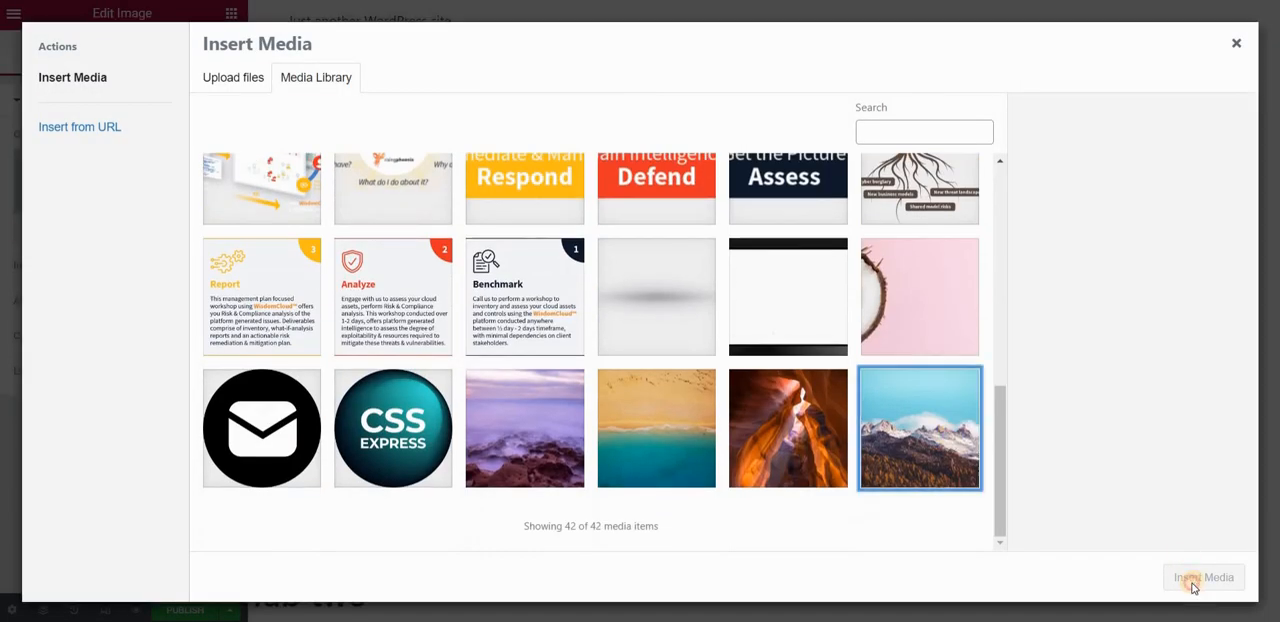
{"action": "left_click", "coordinate": [1191, 582]}
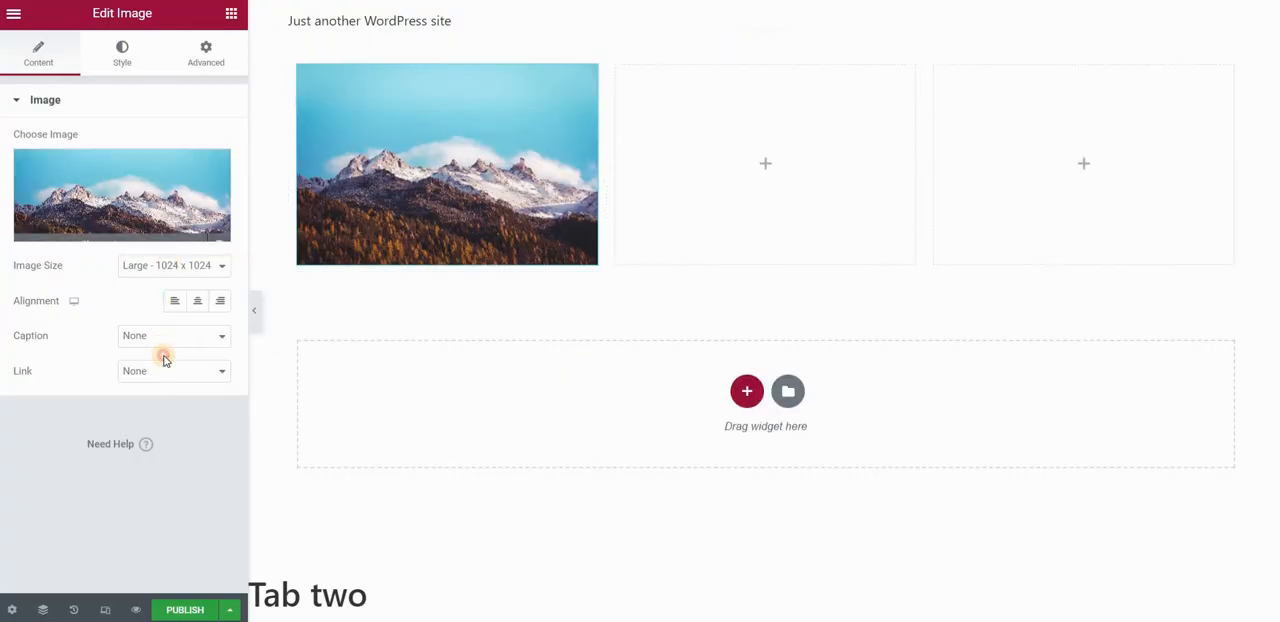
{"action": "left_click", "coordinate": [174, 265]}
Add a Heading widget to the middle column with the title "Second tab".
{"action": "left_click", "coordinate": [229, 24]}
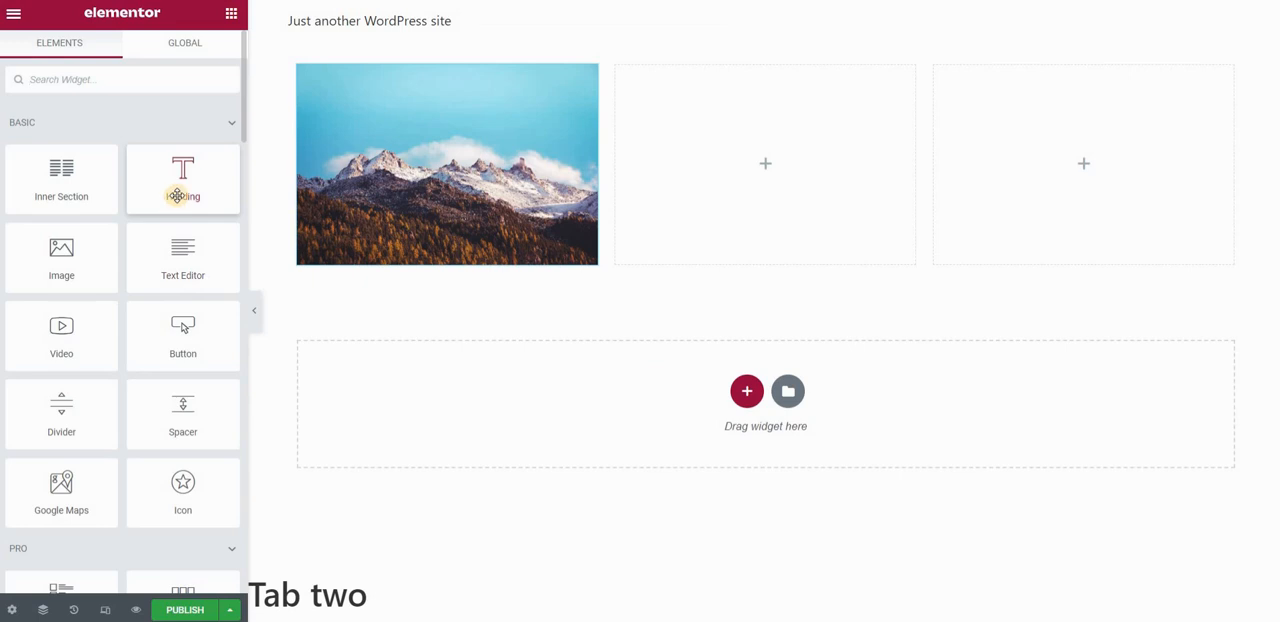
{"action": "left_click_drag", "start_coordinate": [179, 185], "coordinate": [786, 160]}
{"action": "triple_click", "coordinate": [109, 175]}
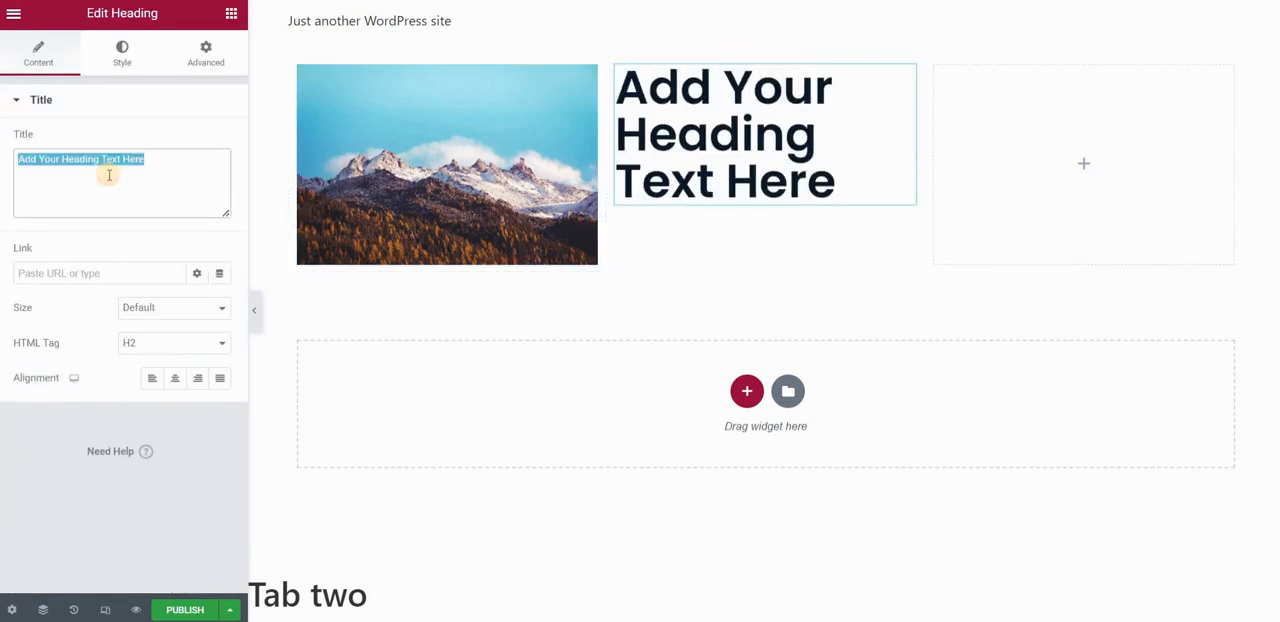
{"action": "type", "text": "Second tab"}
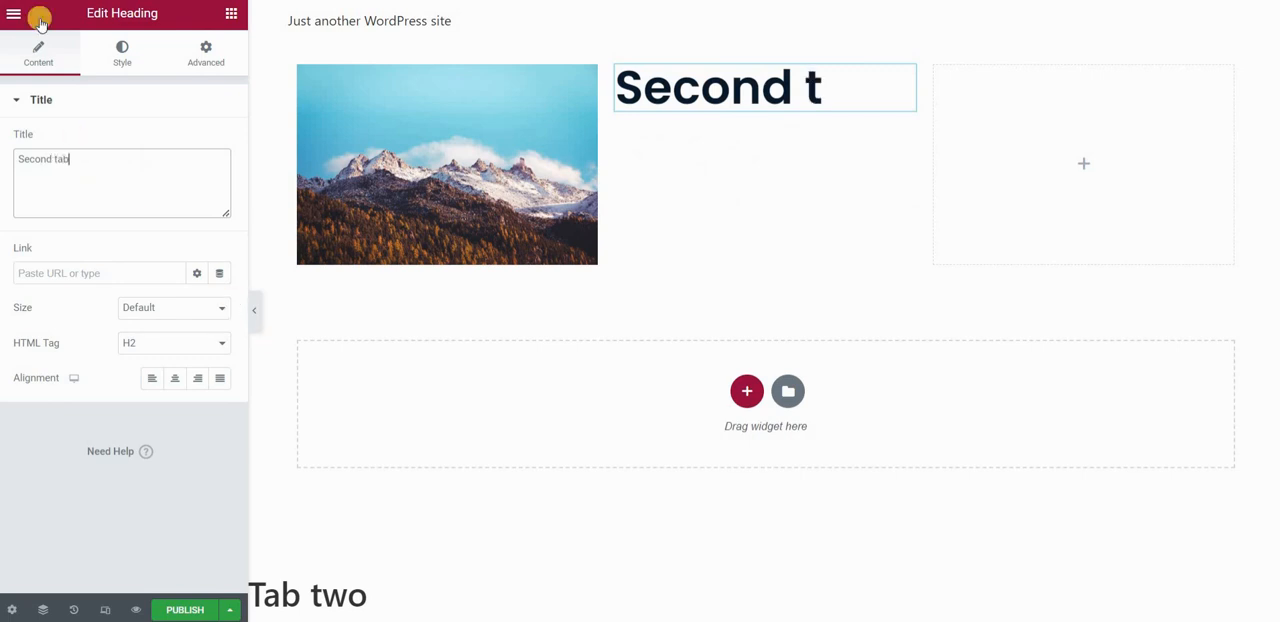
Set the vertical alignment of the column holding the heading to Middle.
{"action": "left_click", "coordinate": [617, 67]}
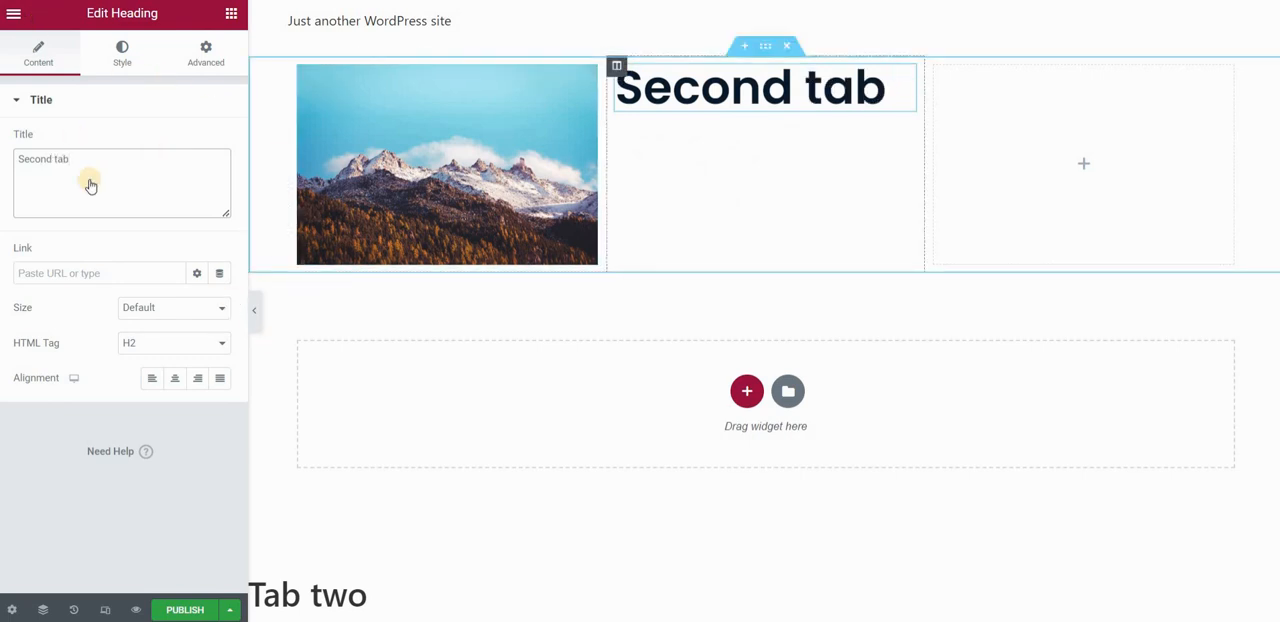
{"action": "left_click", "coordinate": [165, 186]}
{"action": "left_click", "coordinate": [163, 214]}
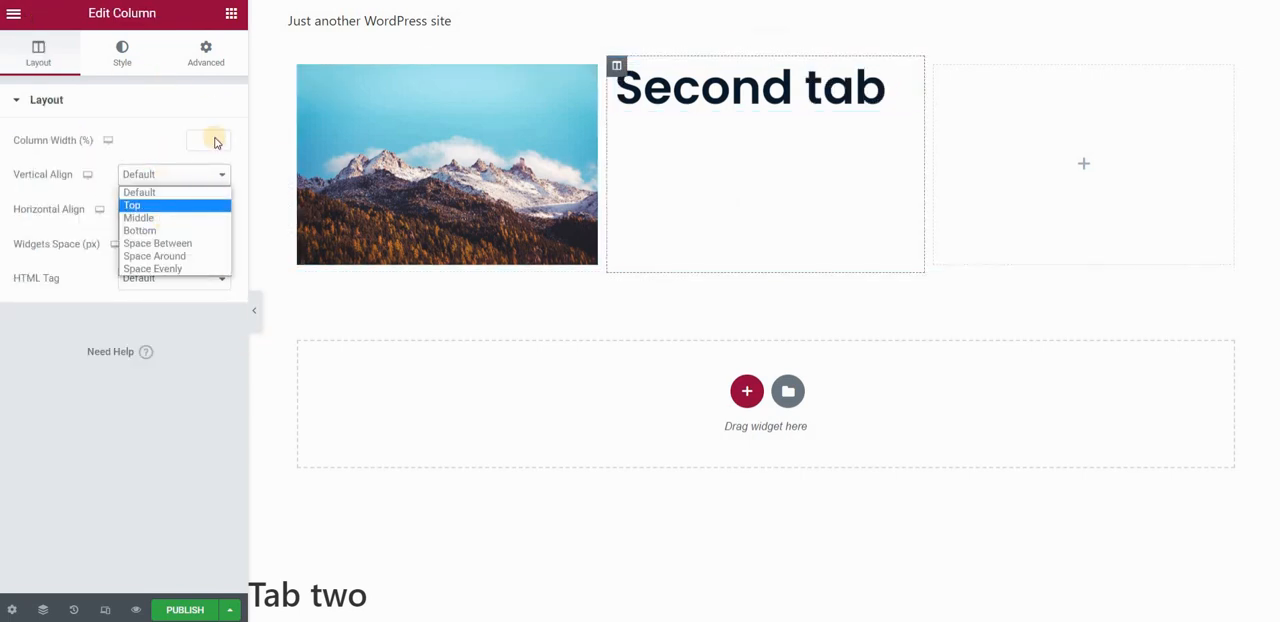
Add a Button widget to the third column, vertically aligned to Middle, and publish the template.
{"action": "left_click_drag", "start_coordinate": [183, 340], "coordinate": [1113, 212]}
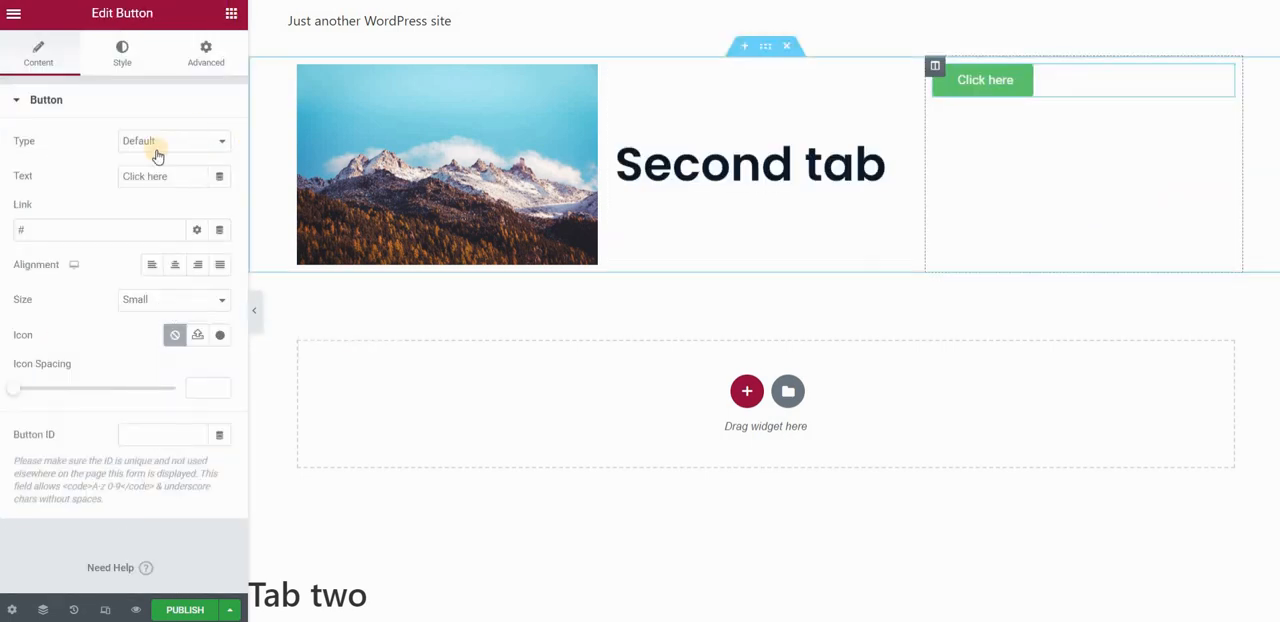
{"action": "left_click", "coordinate": [935, 66]}
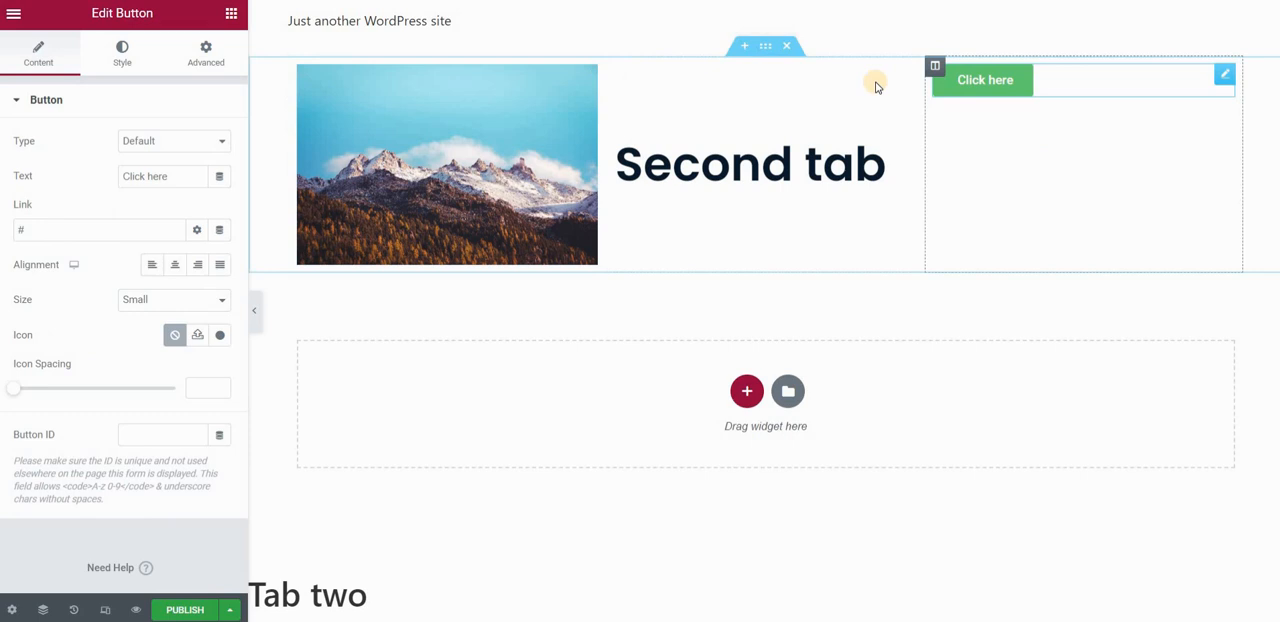
{"action": "left_click", "coordinate": [165, 174]}
{"action": "left_click", "coordinate": [150, 214]}
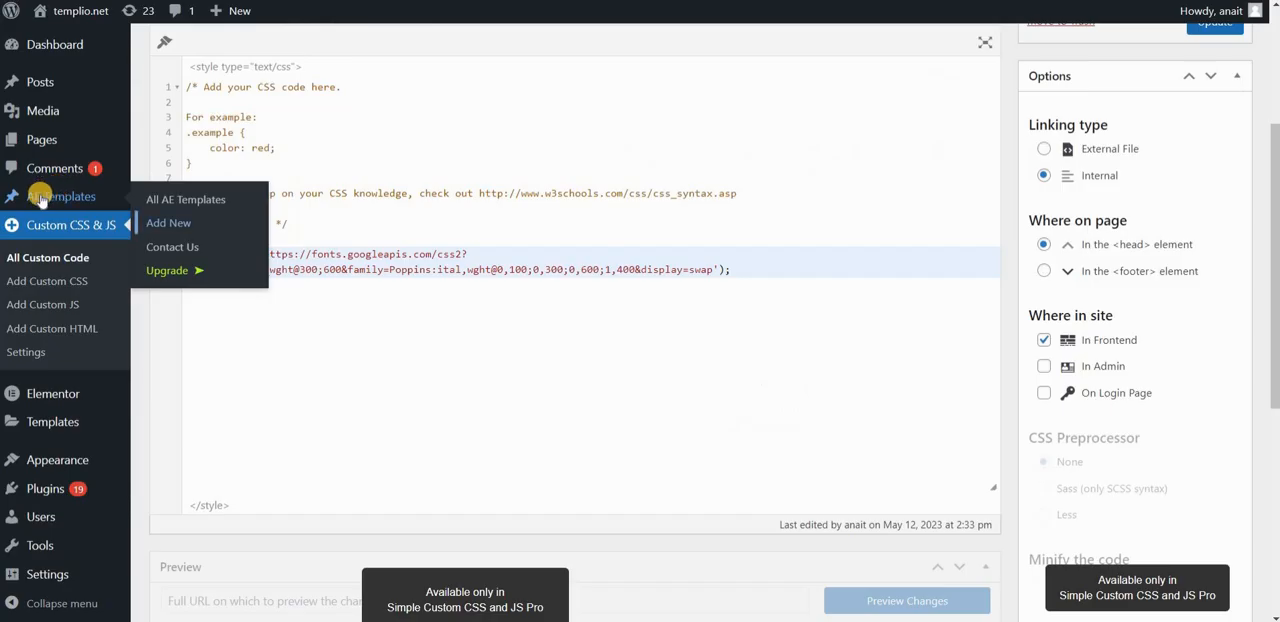
Copy the Tab one template's shortcode from the AE Templates list and replace the Tab #1 text with [INSERT_ELEMENTOR id="2623"].
{"action": "left_click", "coordinate": [40, 198]}
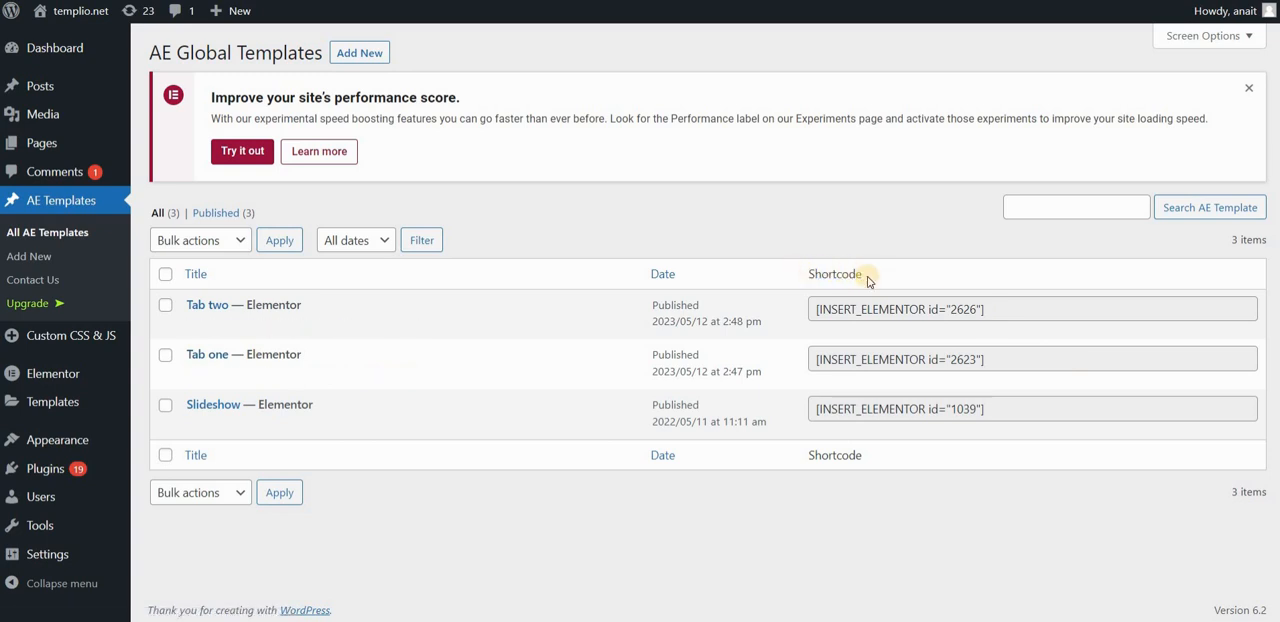
{"action": "left_click_drag", "start_coordinate": [984, 360], "coordinate": [808, 366]}
{"action": "key", "text": "ctrl+c"}
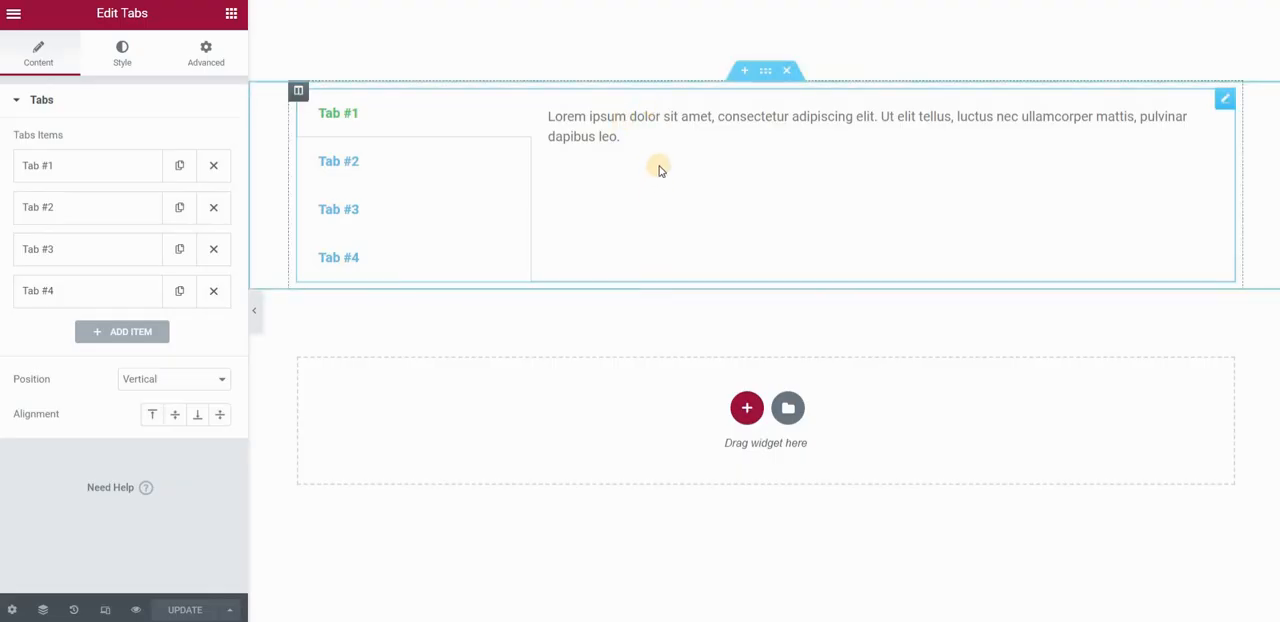
{"action": "left_click", "coordinate": [80, 163]}
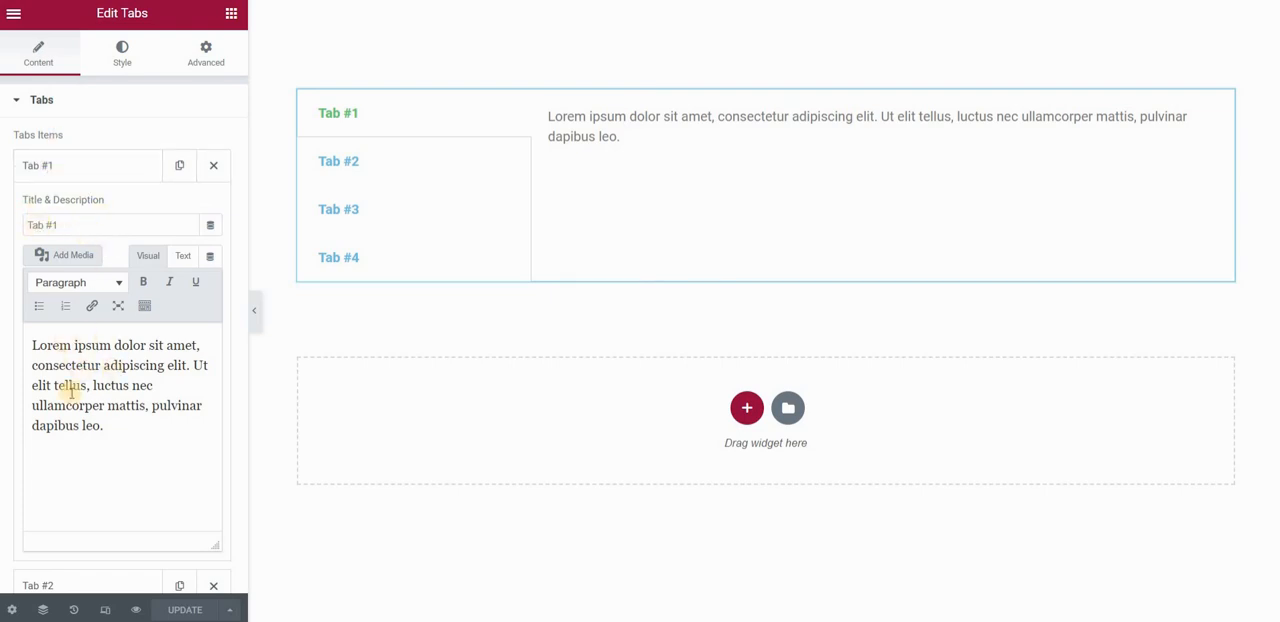
{"action": "left_click_drag", "start_coordinate": [37, 338], "coordinate": [121, 387]}
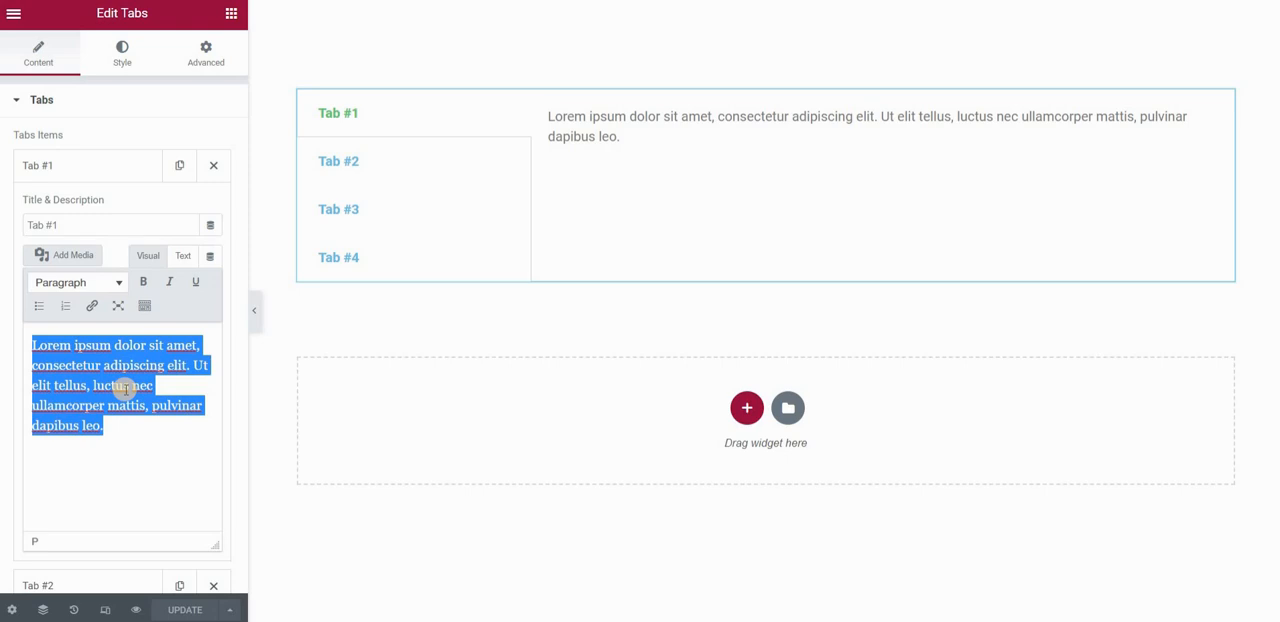
{"action": "key", "text": "ctrl+v"}
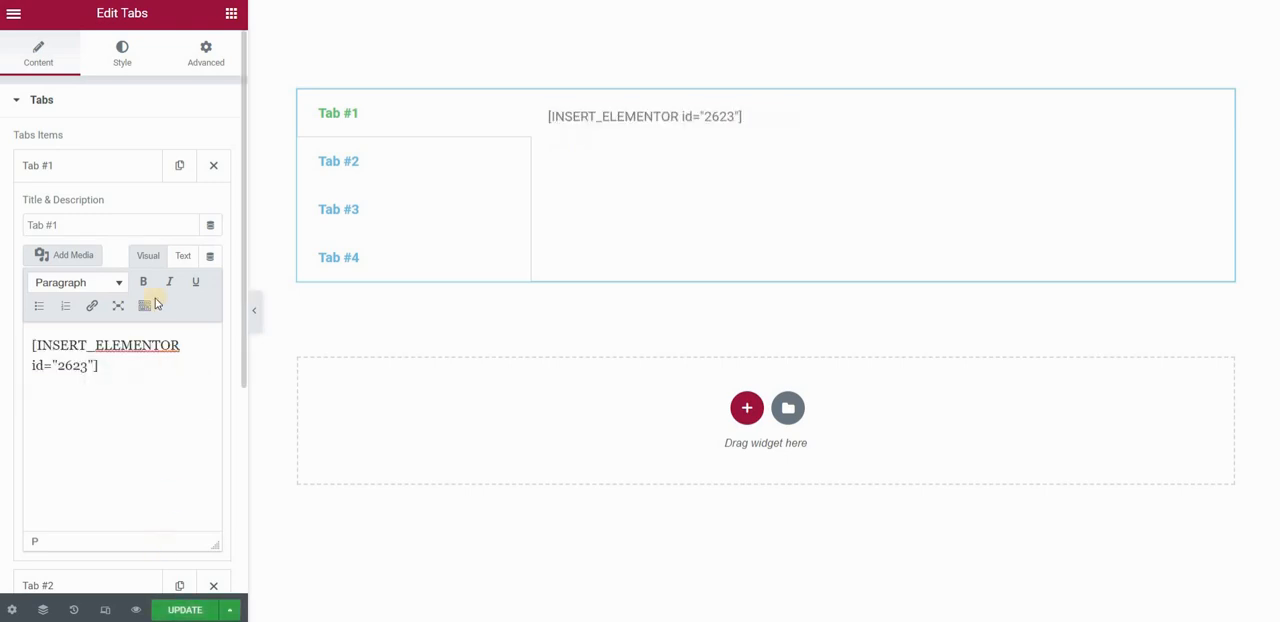
Copy the Tab two template's shortcode and replace the Tab #2 placeholder text with [INSERT_ELEMENTOR id="2626"].
{"action": "left_click", "coordinate": [87, 214]}
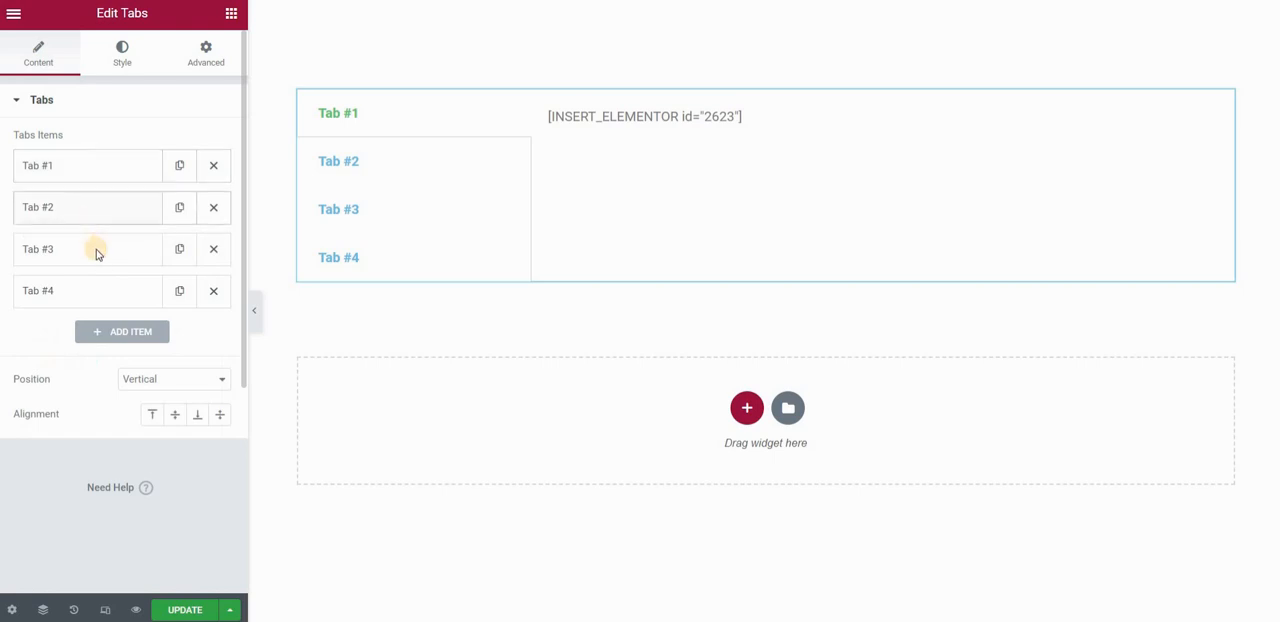
{"action": "left_click", "coordinate": [96, 253]}
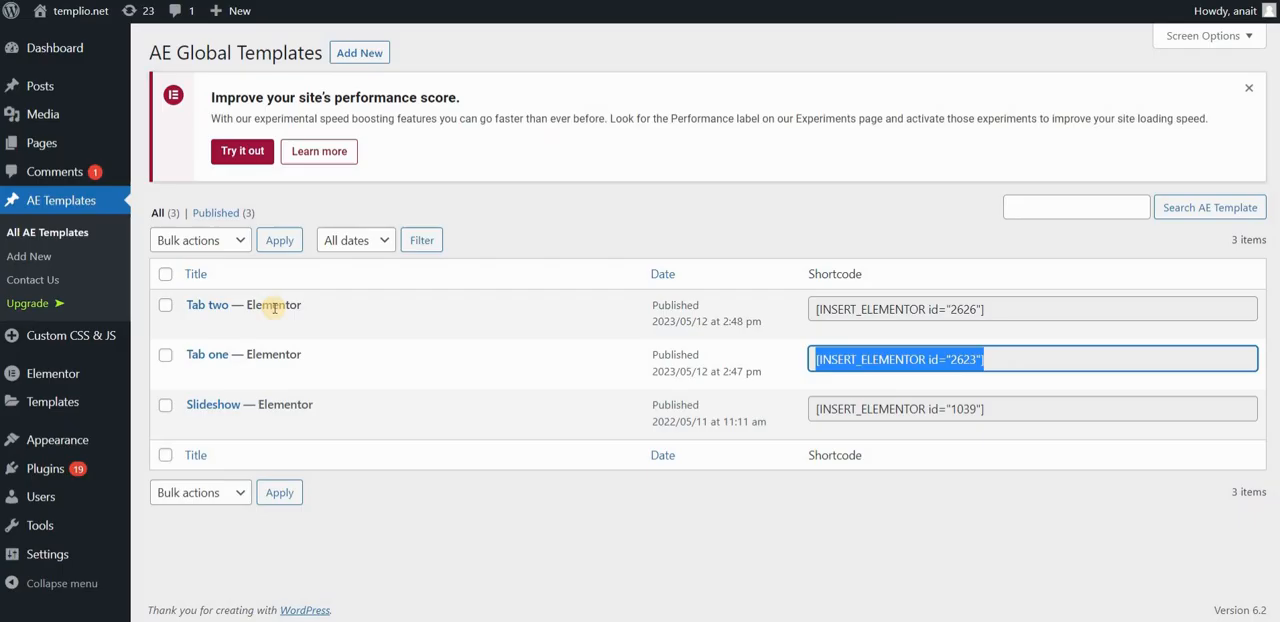
{"action": "mouse_move", "coordinate": [200, 306]}
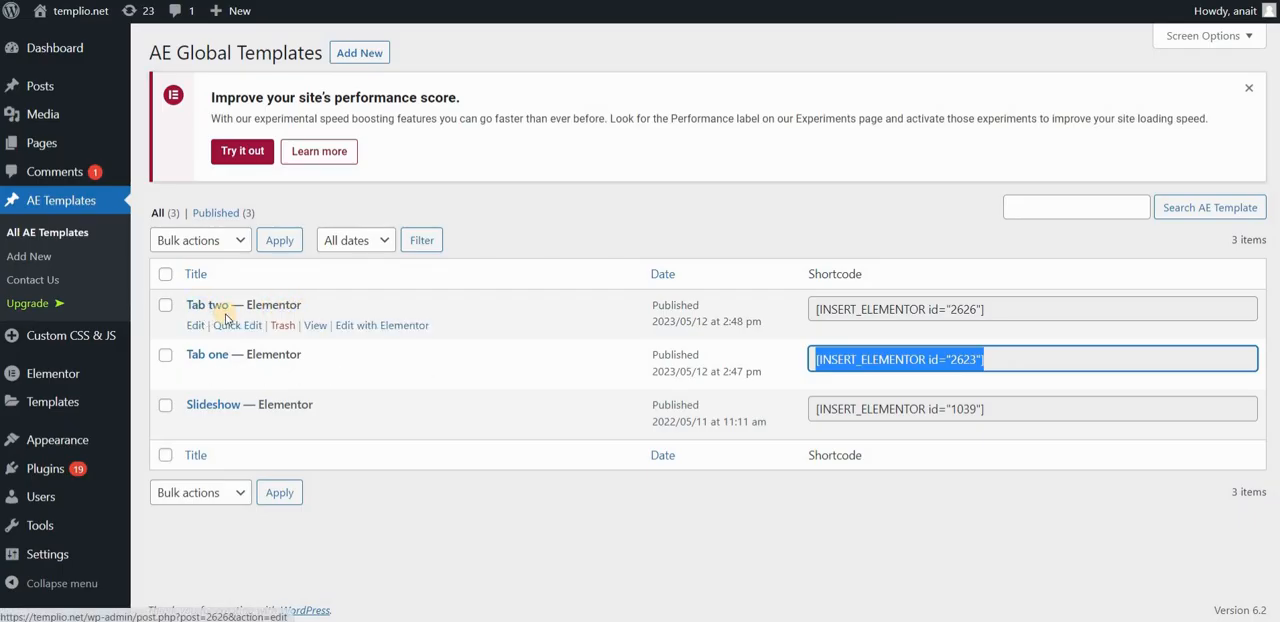
{"action": "left_click", "coordinate": [838, 312]}
{"action": "key", "text": "ctrl+c"}
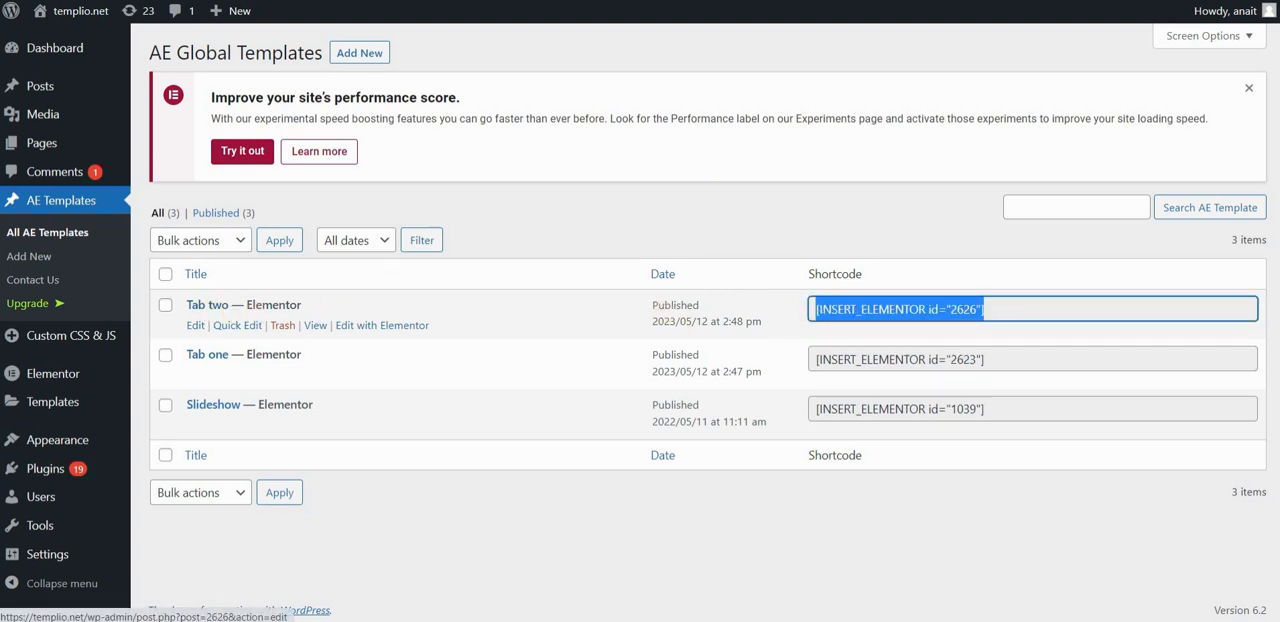
{"action": "left_click", "coordinate": [382, 325]}
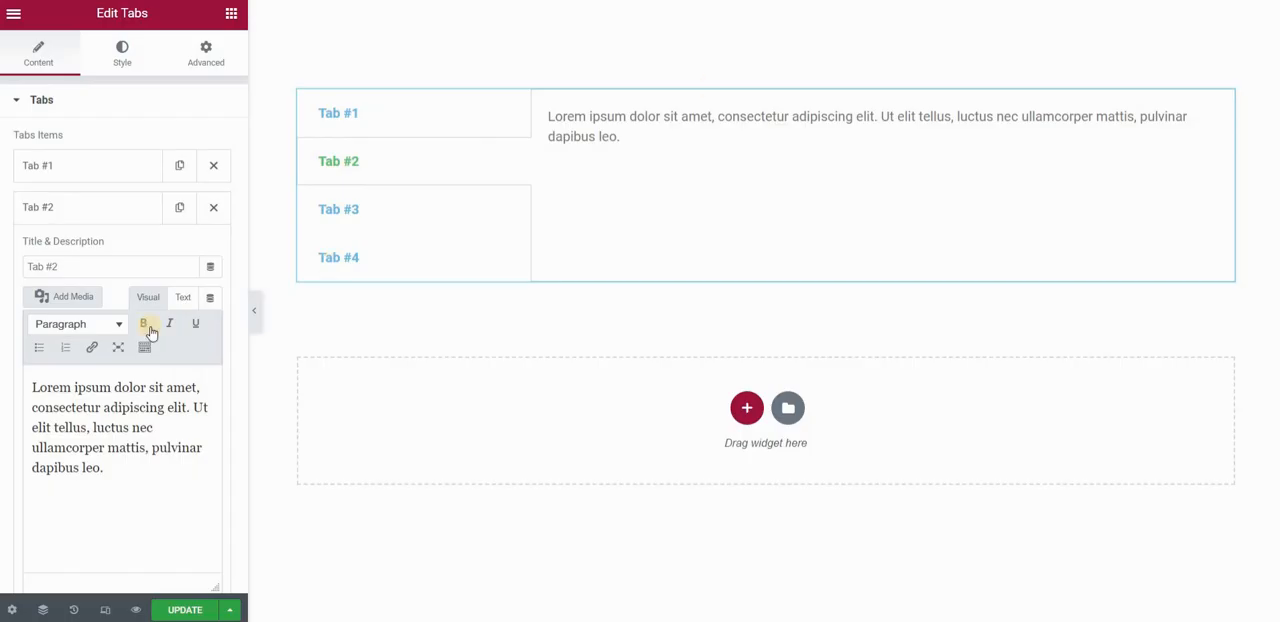
{"action": "triple_click", "coordinate": [90, 418]}
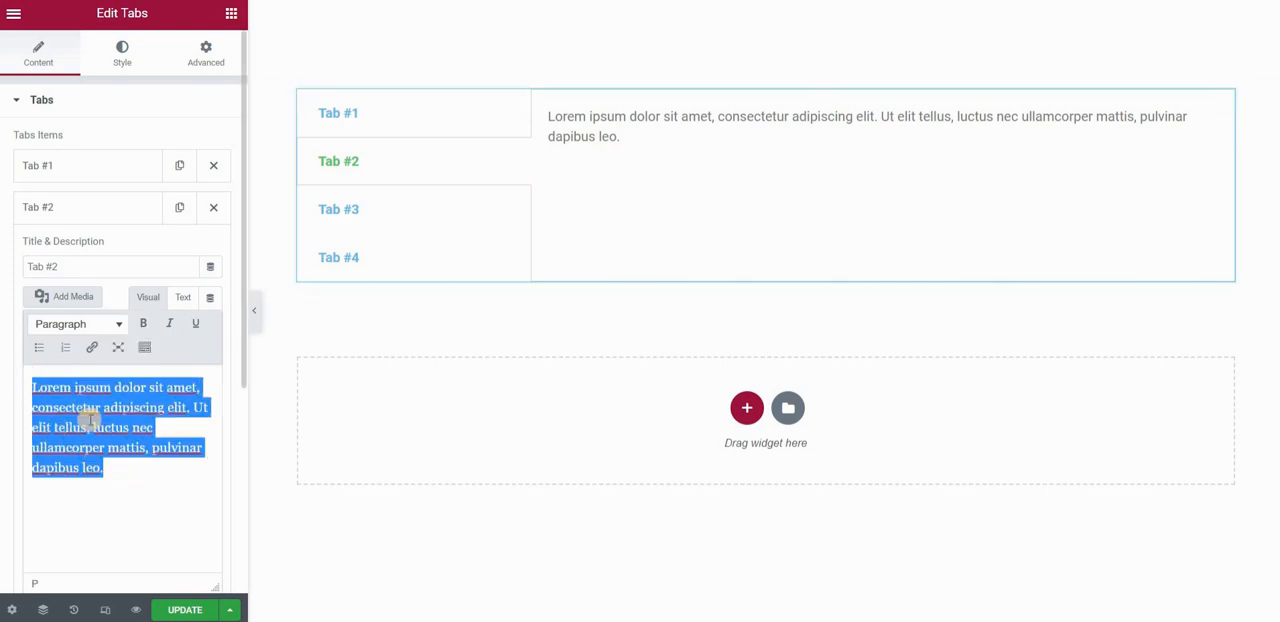
{"action": "key", "text": "ctrl+v"}
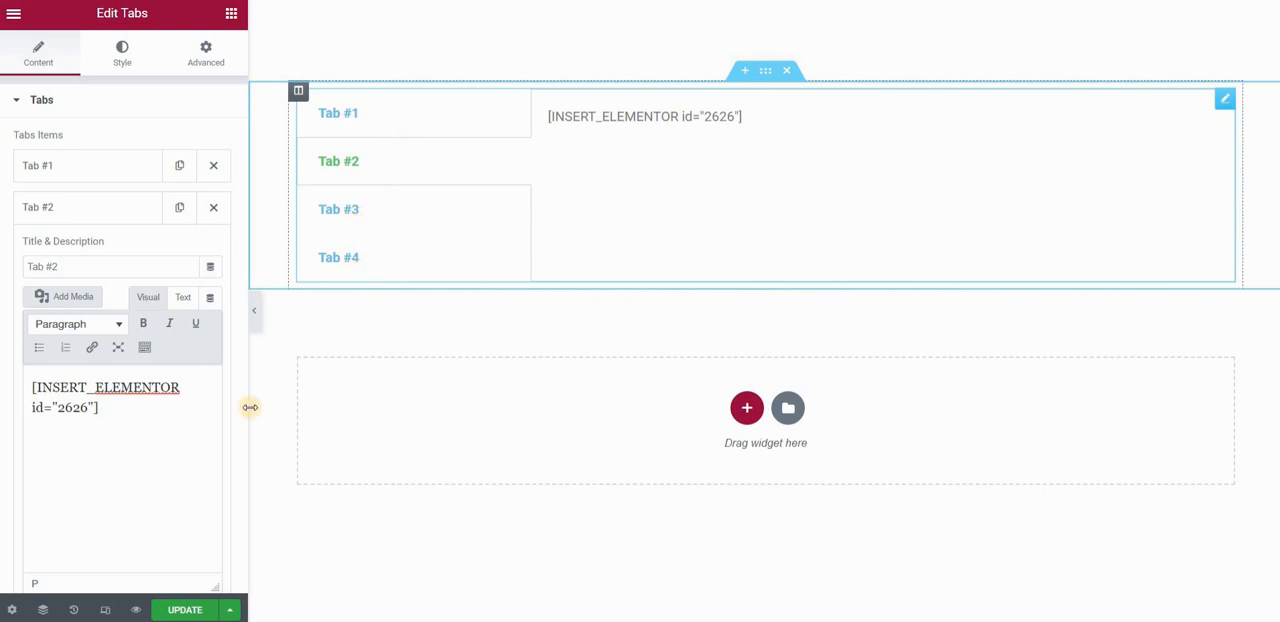
Update the page and check the contents of Tab #1 and Tab #2 on the live page.
{"action": "left_click", "coordinate": [190, 608]}
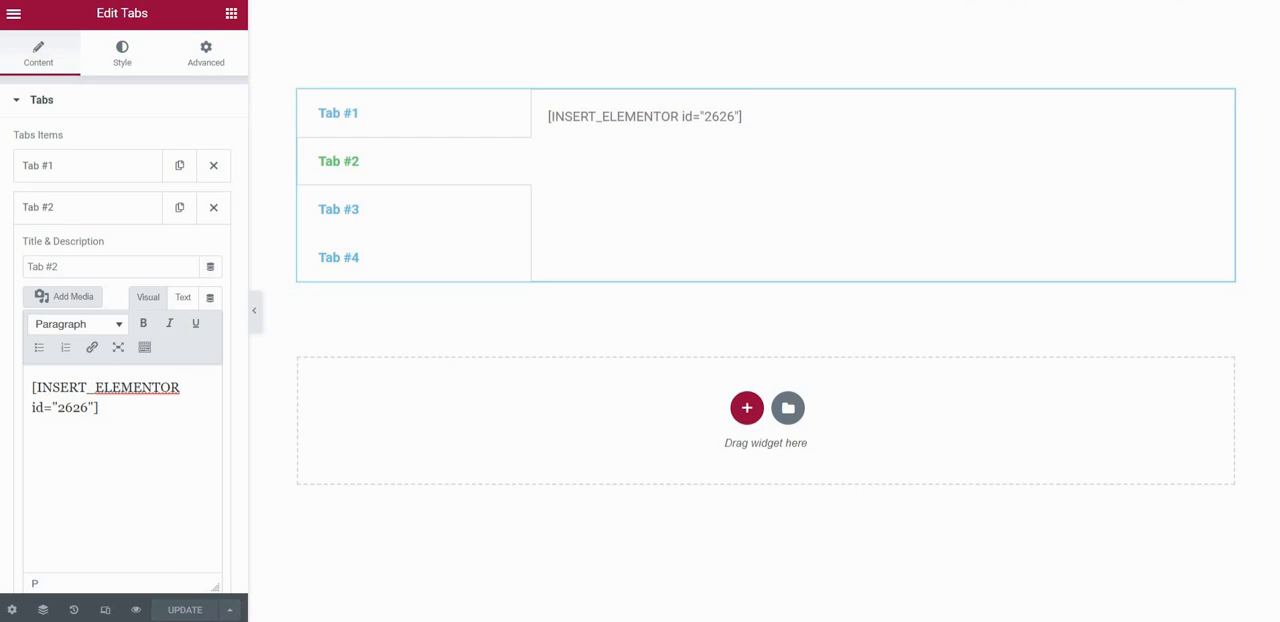
{"action": "left_click", "coordinate": [960, 0]}
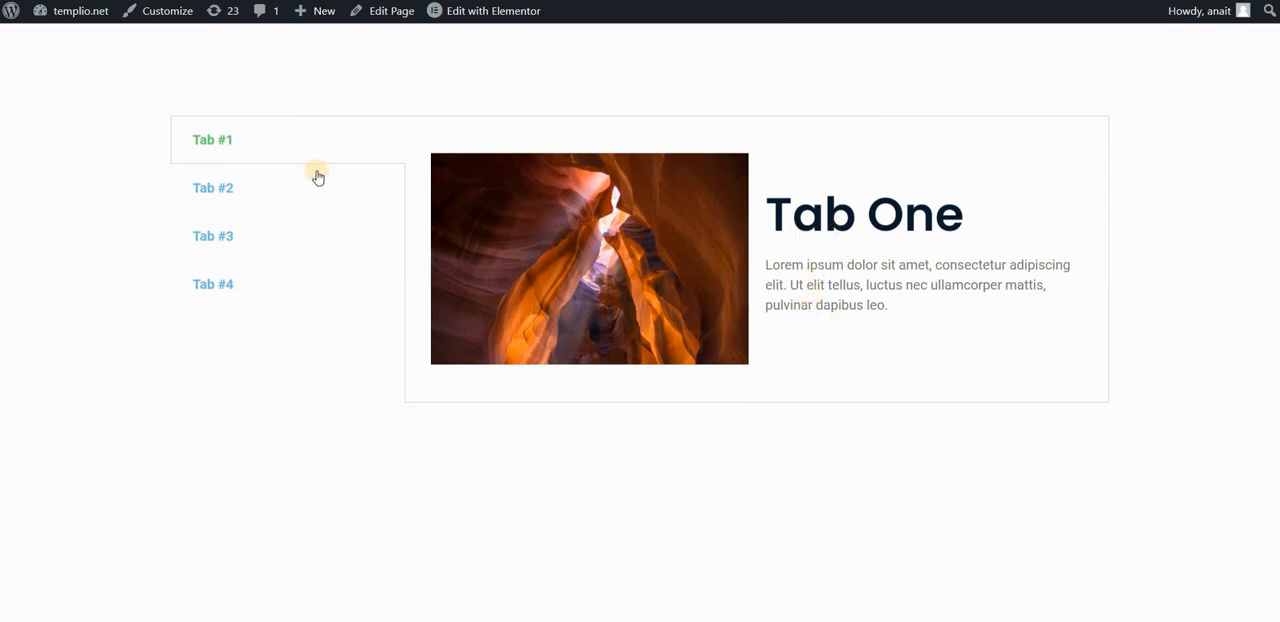
{"action": "left_click", "coordinate": [225, 189]}
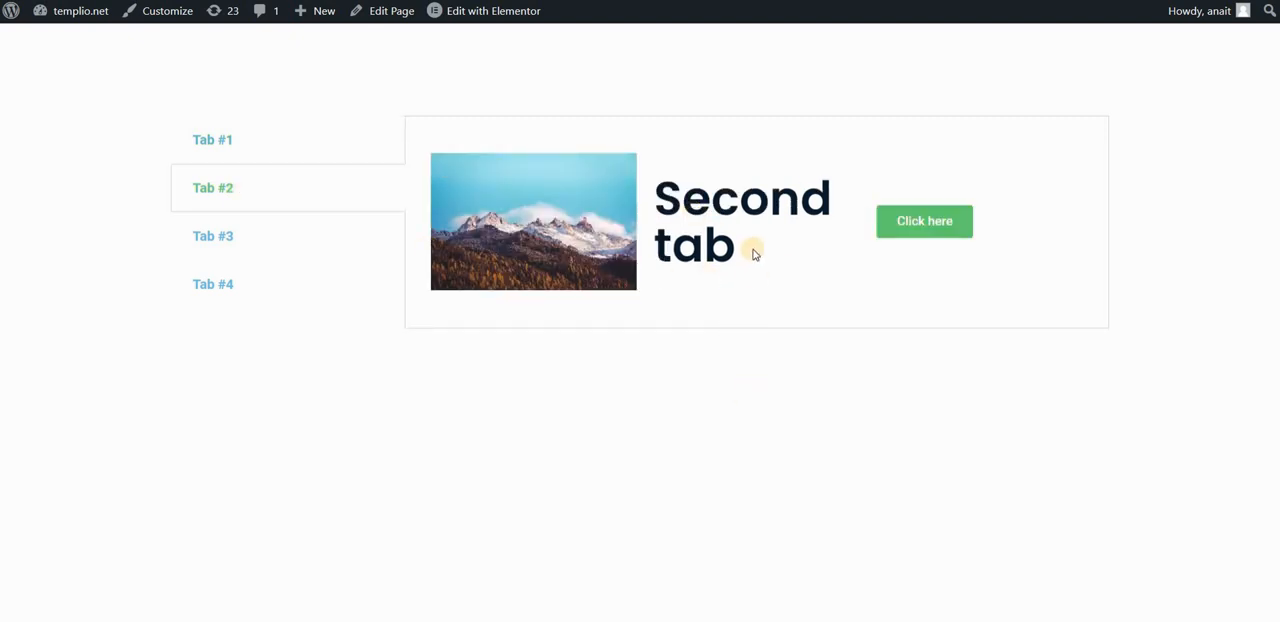